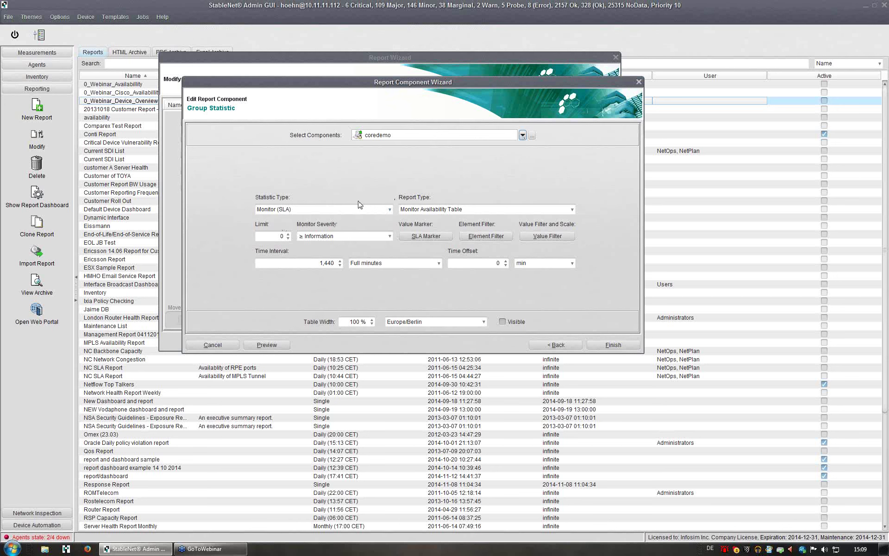
Step: Check the limit and time interval of the coredemo Monitor Availability Table component, and finish its wizard
{"action": "double_click", "coordinate": [281, 236]}
{"action": "left_click", "coordinate": [275, 236]}
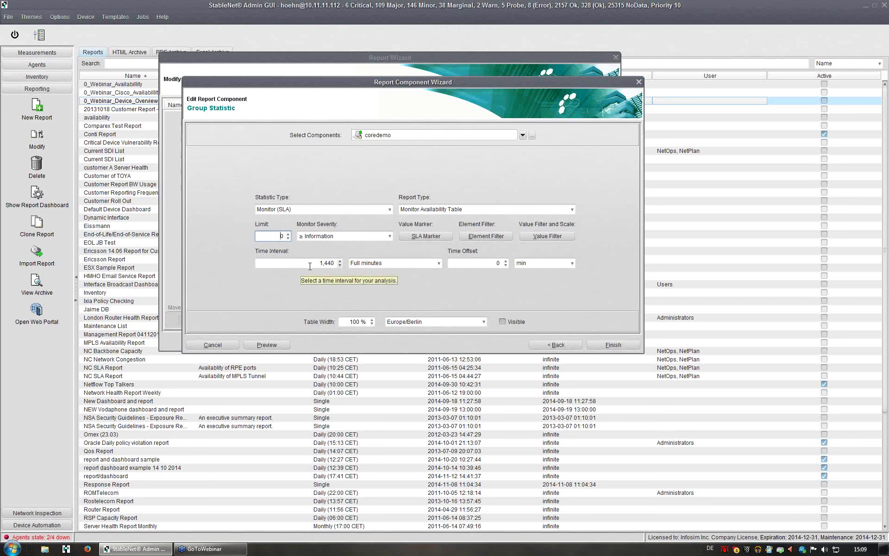
{"action": "double_click", "coordinate": [326, 262]}
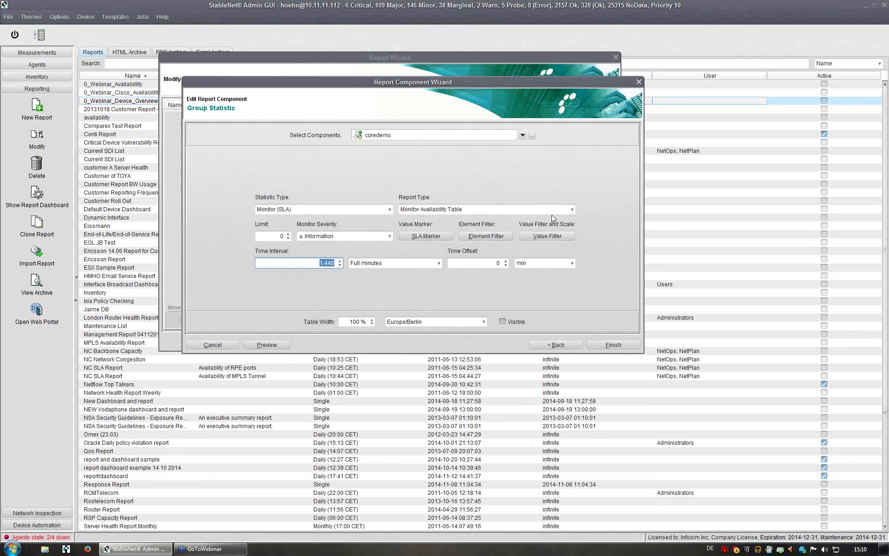
{"action": "left_click", "coordinate": [613, 345]}
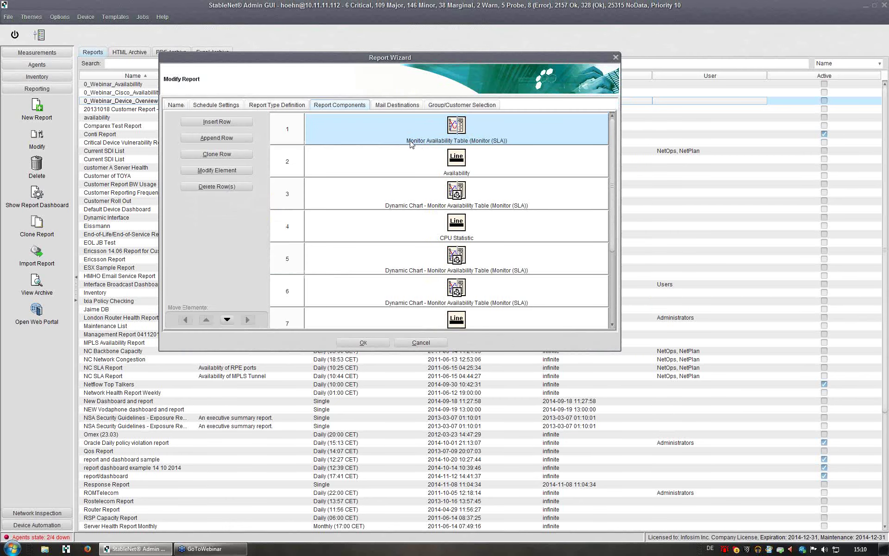
Step: Open the dynamic chart in row 3 and examine its Top-N Chart sources and the available Ping chart subtypes
{"action": "left_click", "coordinate": [461, 198]}
{"action": "double_click", "coordinate": [468, 193]}
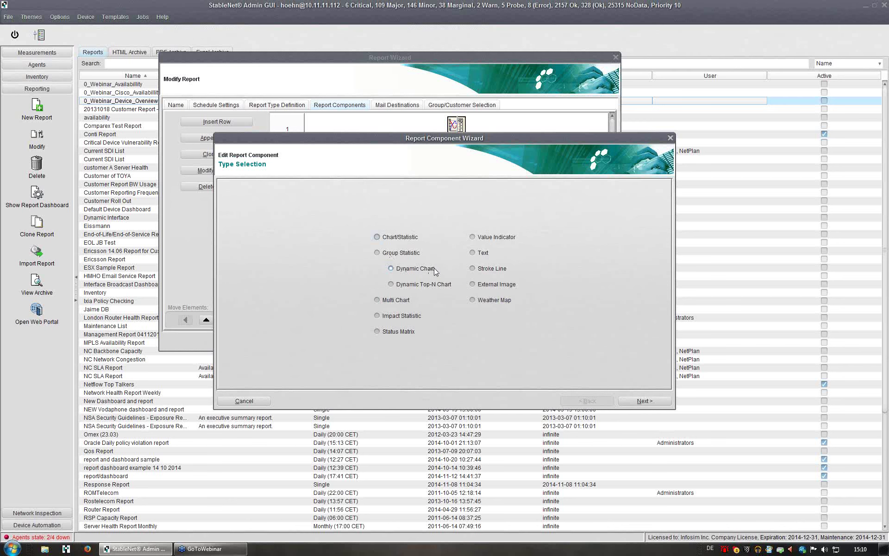
{"action": "left_click", "coordinate": [643, 400]}
{"action": "left_click", "coordinate": [468, 192]}
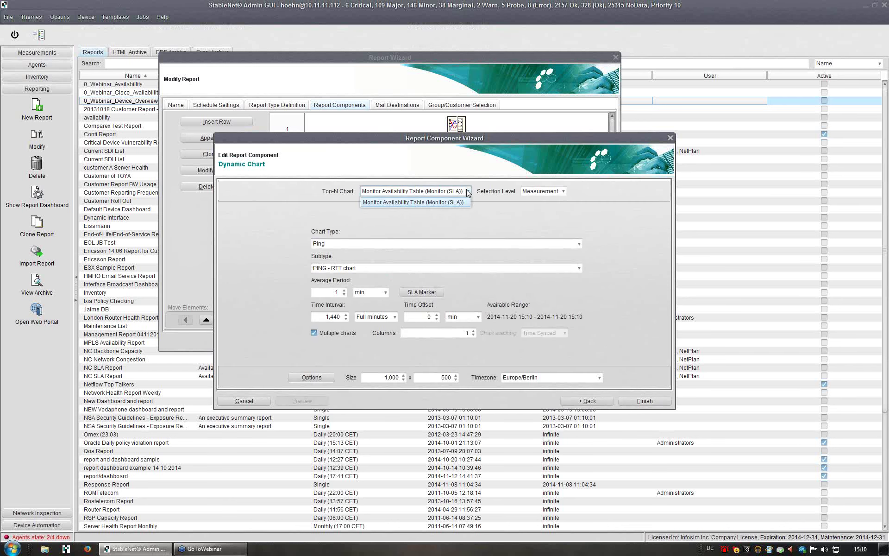
{"action": "left_click", "coordinate": [348, 209]}
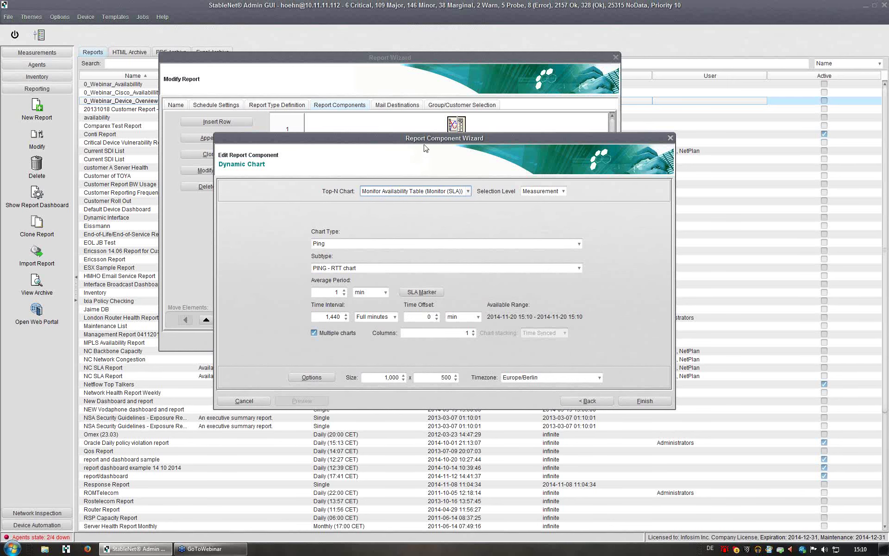
{"action": "left_click_drag", "start_coordinate": [428, 139], "coordinate": [408, 166]}
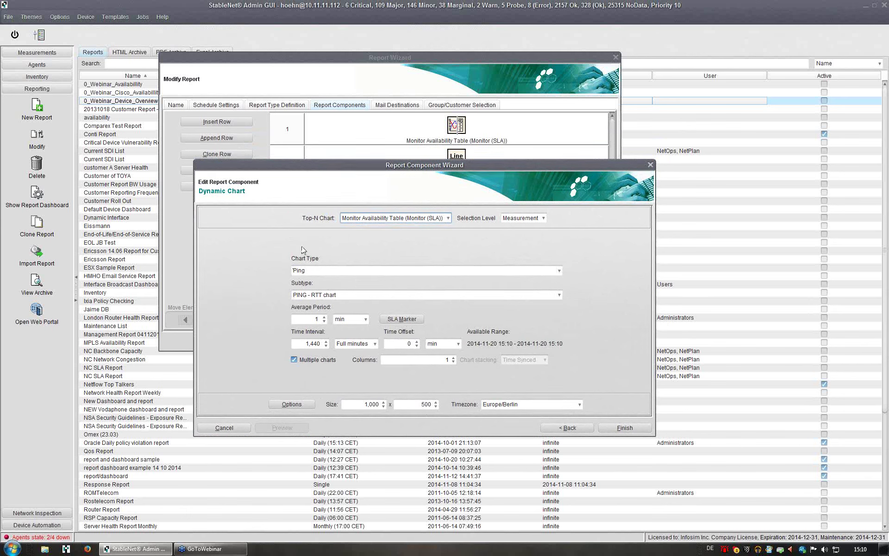
{"action": "left_click", "coordinate": [418, 218]}
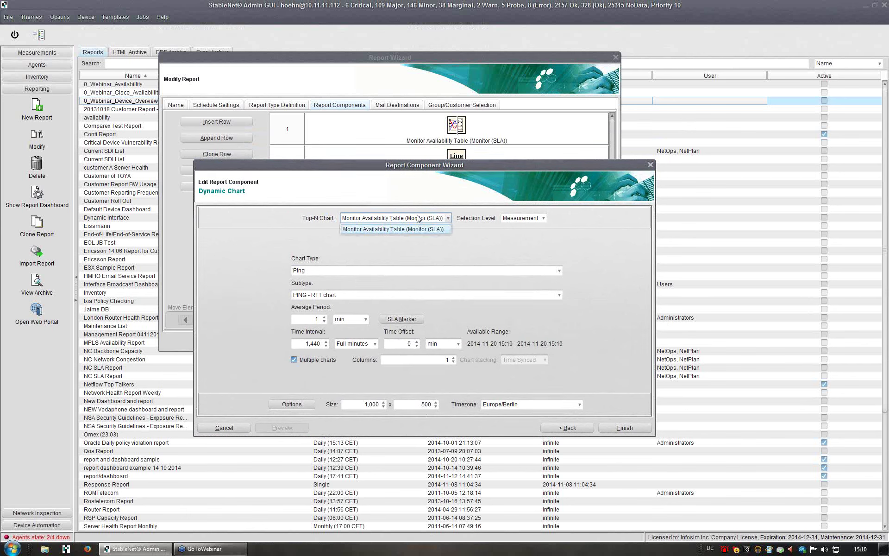
{"action": "left_click", "coordinate": [418, 219]}
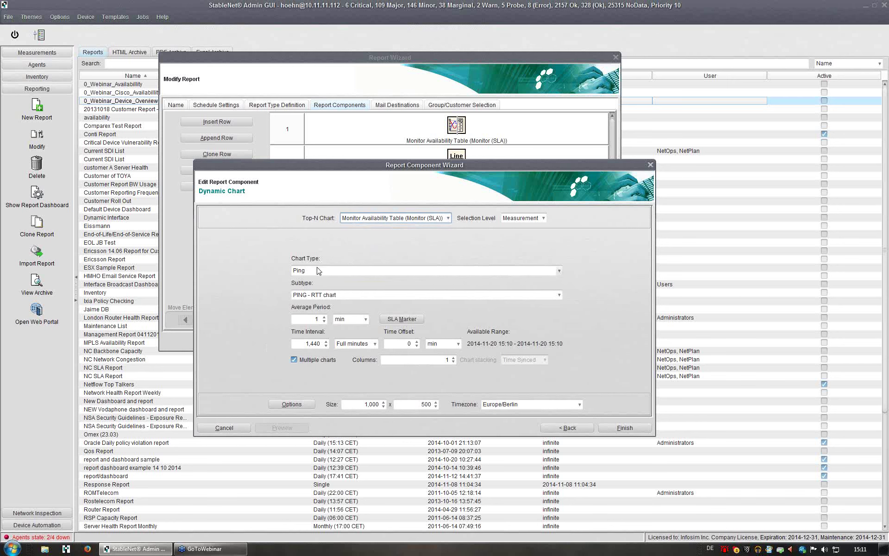
{"action": "left_click", "coordinate": [559, 296]}
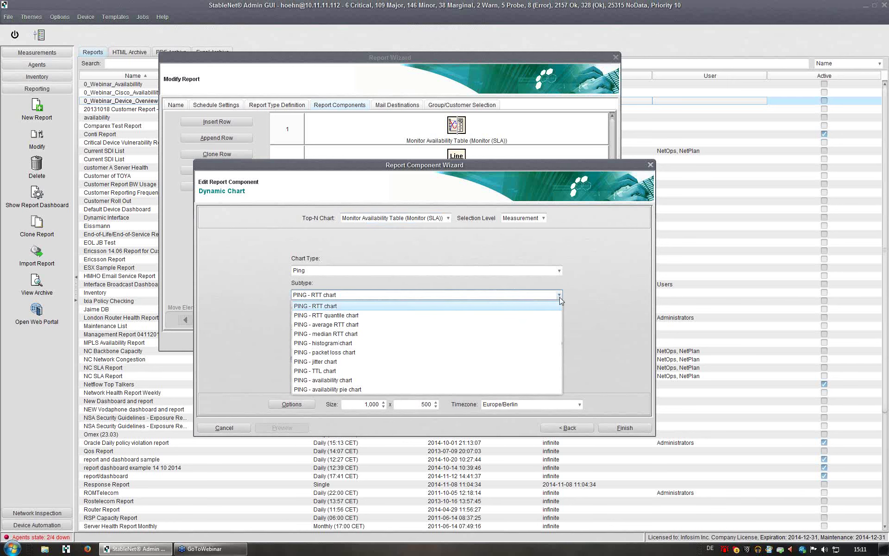
{"action": "left_click", "coordinate": [559, 297]}
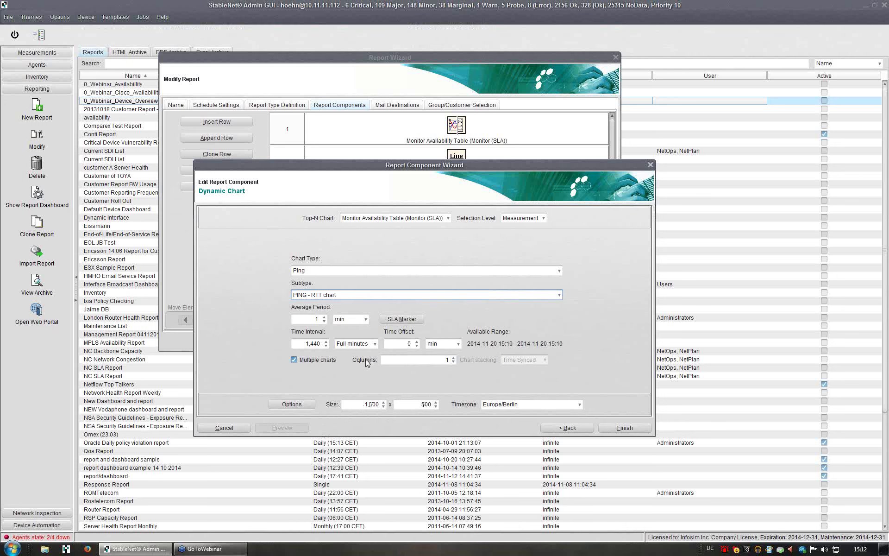
Step: Examine the Ping chart's column setting and chart stacking options, switching Multiple charts off and on again, and finish the component
{"action": "left_click", "coordinate": [454, 358]}
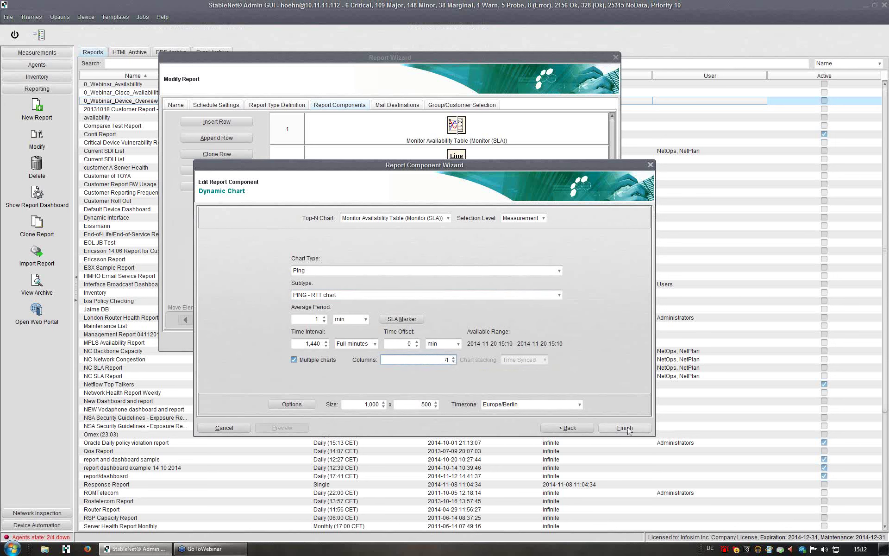
{"action": "left_click", "coordinate": [293, 359]}
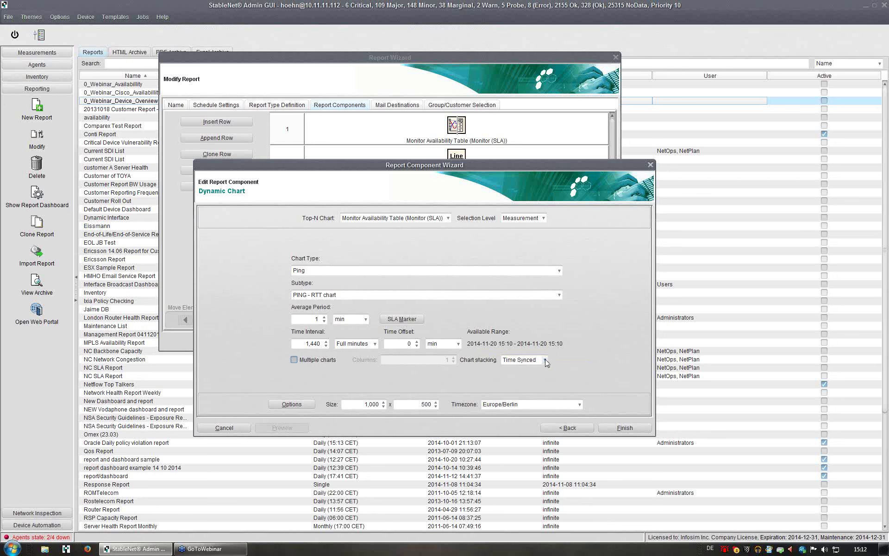
{"action": "left_click", "coordinate": [545, 359]}
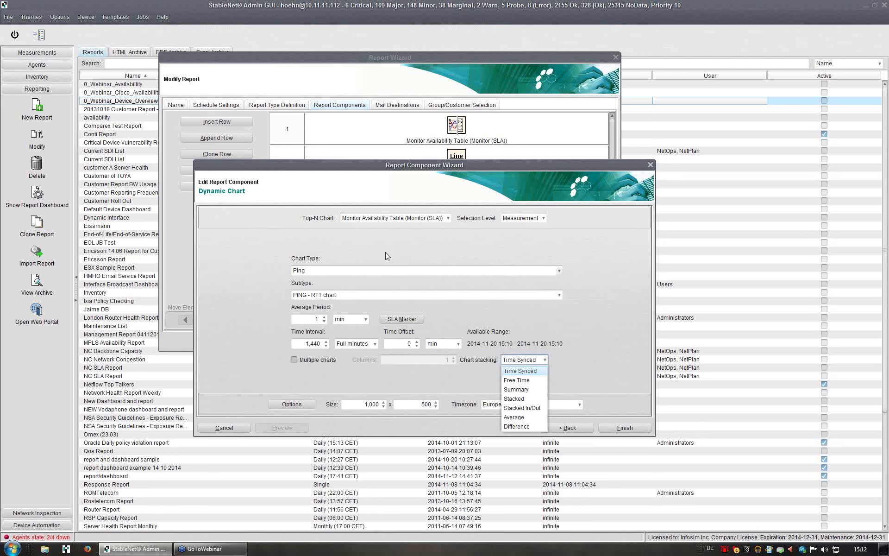
{"action": "left_click", "coordinate": [295, 360]}
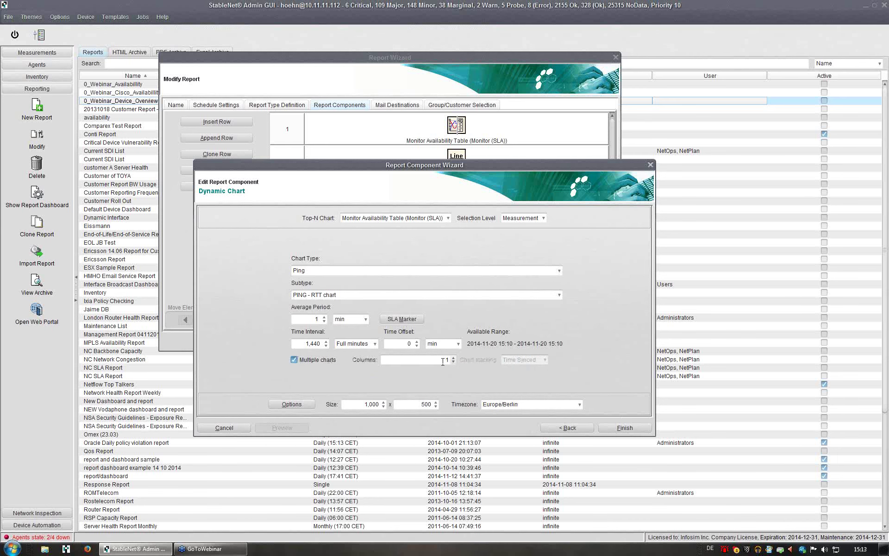
{"action": "left_click", "coordinate": [621, 429]}
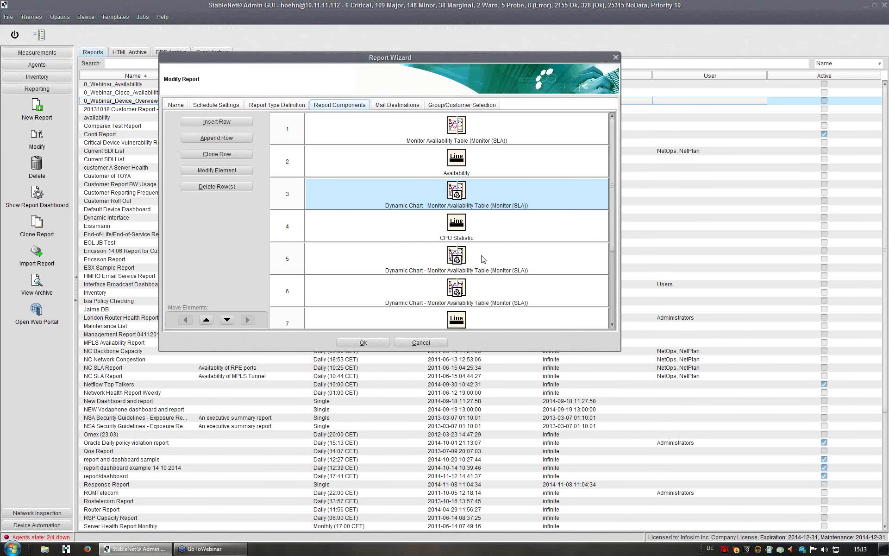
Step: Open the dynamic chart in row 5 beneath the CPU Statistic line and examine its Top-N Chart sources
{"action": "left_click", "coordinate": [485, 232]}
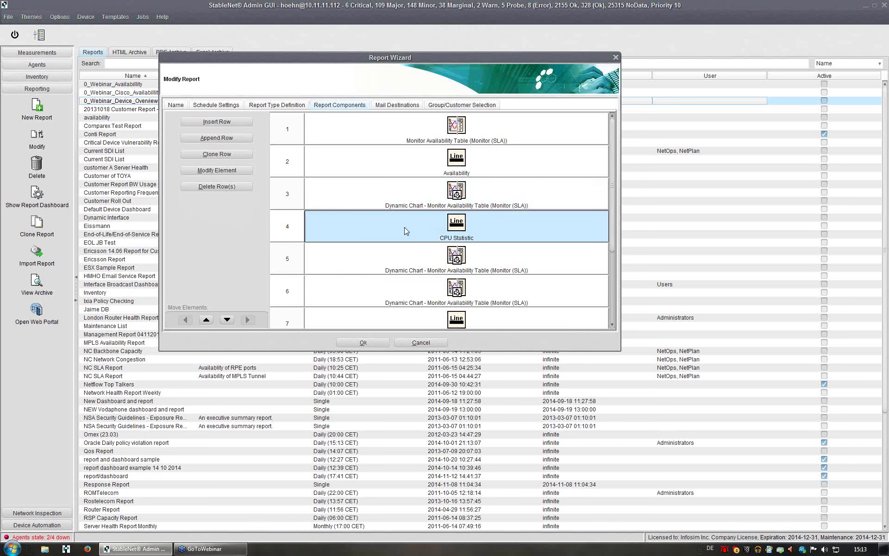
{"action": "double_click", "coordinate": [475, 260]}
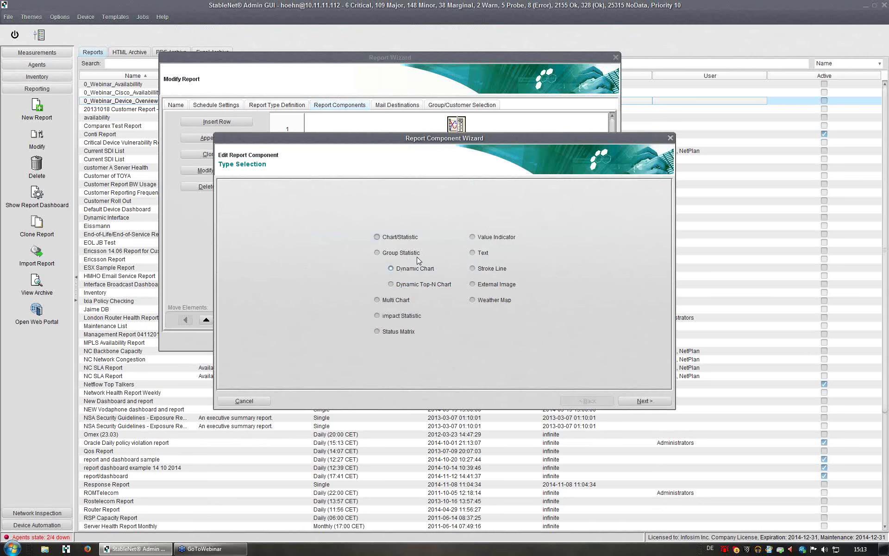
{"action": "left_click", "coordinate": [645, 401]}
{"action": "left_click", "coordinate": [453, 192]}
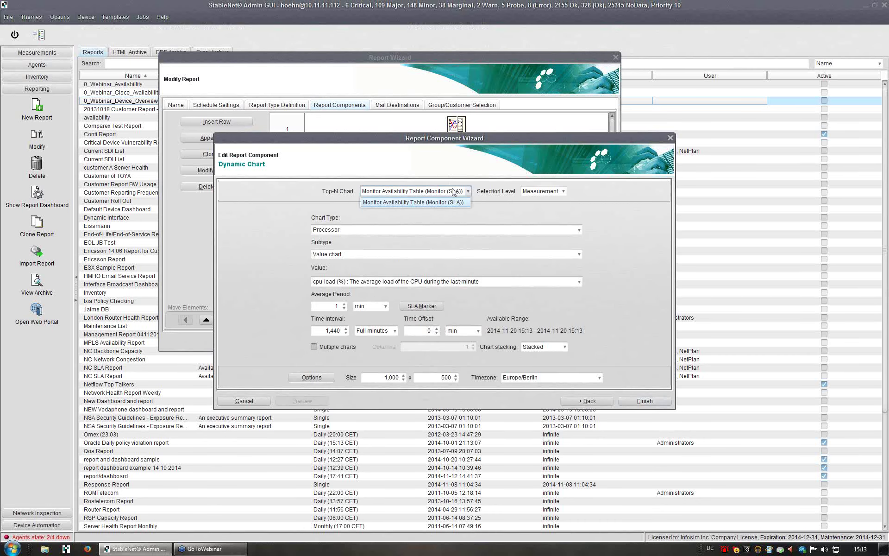
{"action": "left_click", "coordinate": [453, 192]}
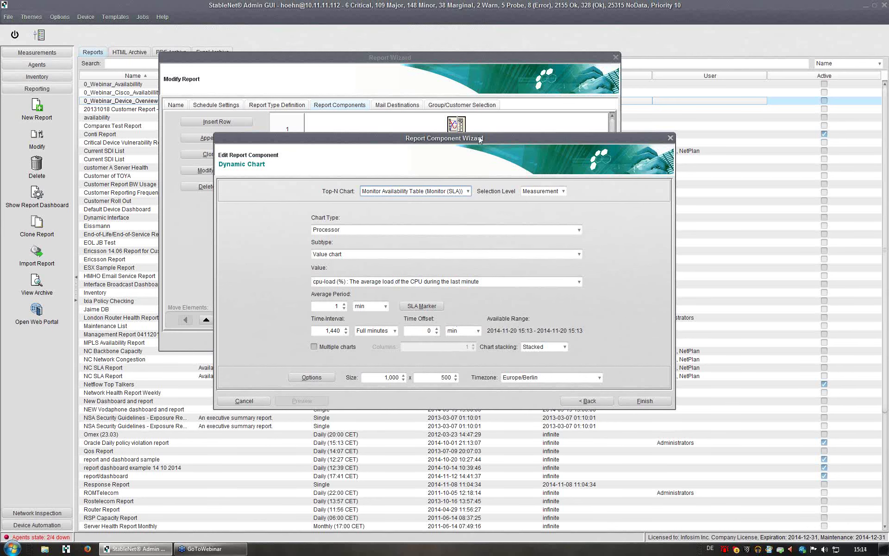
Step: Check the time interval and chart stacking options of the CPU load chart, and finish the component
{"action": "left_click_drag", "start_coordinate": [479, 139], "coordinate": [422, 146]}
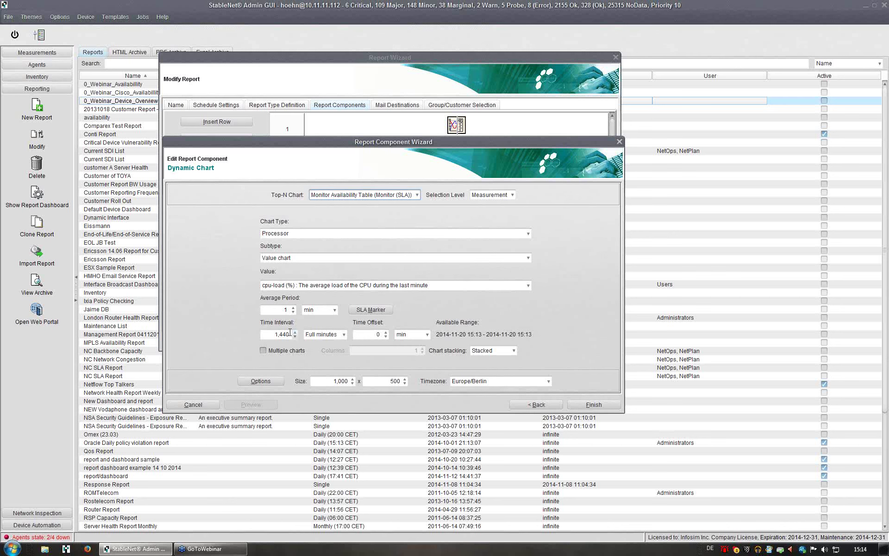
{"action": "left_click", "coordinate": [273, 334]}
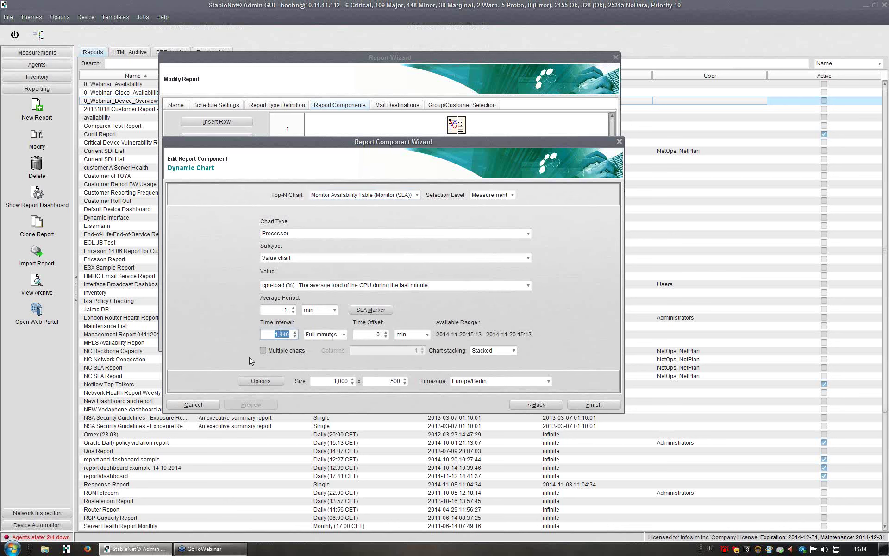
{"action": "left_click", "coordinate": [513, 350]}
{"action": "left_click", "coordinate": [516, 350]}
{"action": "left_click_drag", "start_coordinate": [544, 142], "coordinate": [541, 148]}
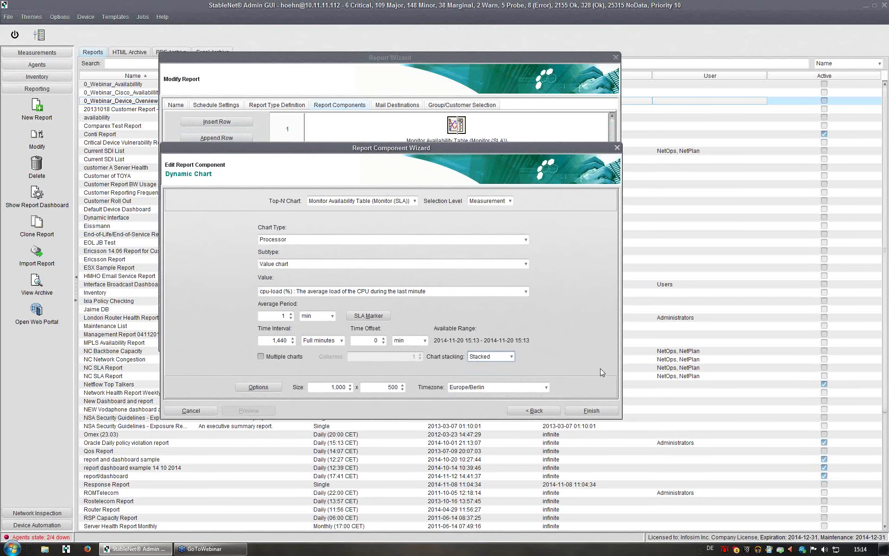
{"action": "left_click", "coordinate": [600, 410]}
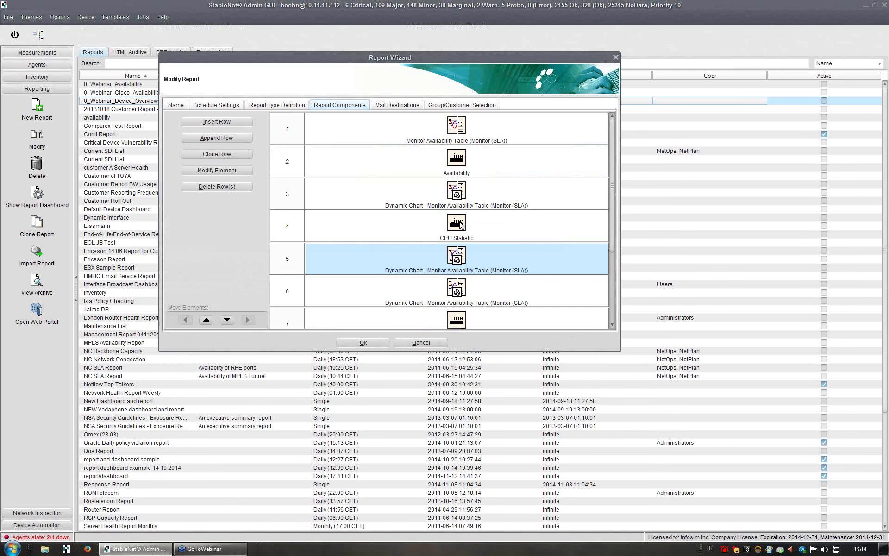
Step: Open the second CPU dynamic chart in row 6, check its Multiple charts and column settings, and finish the component
{"action": "left_click", "coordinate": [456, 227]}
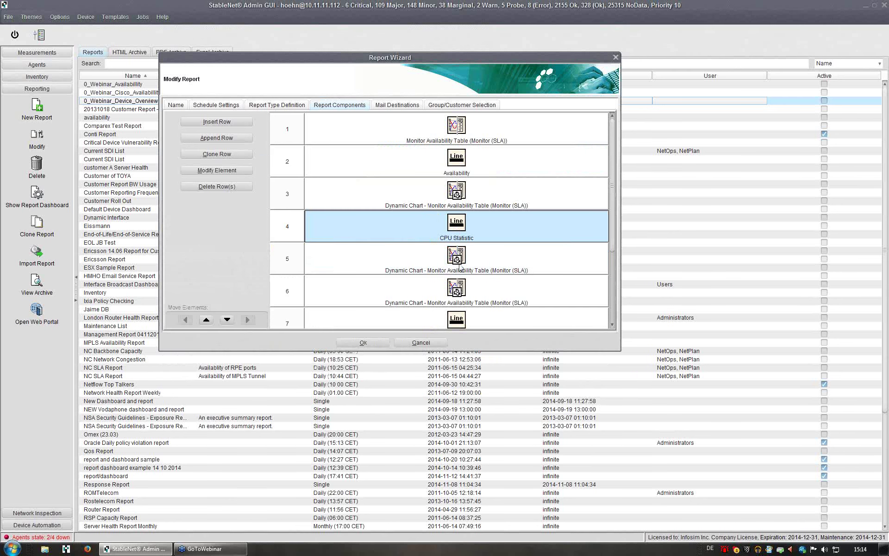
{"action": "double_click", "coordinate": [458, 292]}
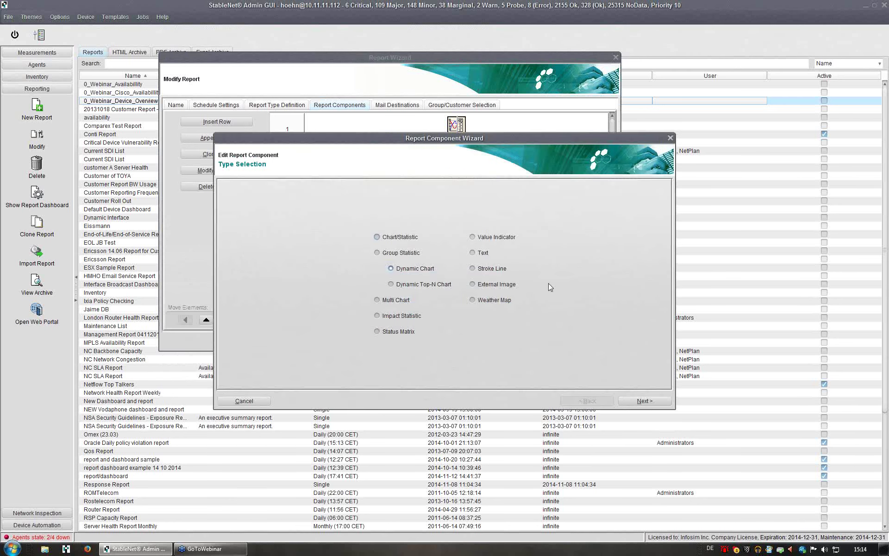
{"action": "left_click", "coordinate": [643, 401]}
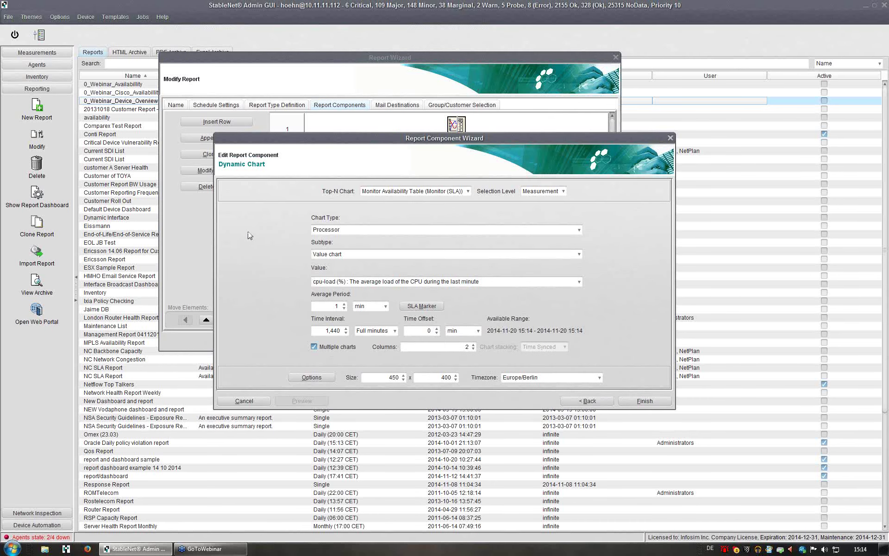
{"action": "left_click_drag", "start_coordinate": [336, 141], "coordinate": [311, 123]}
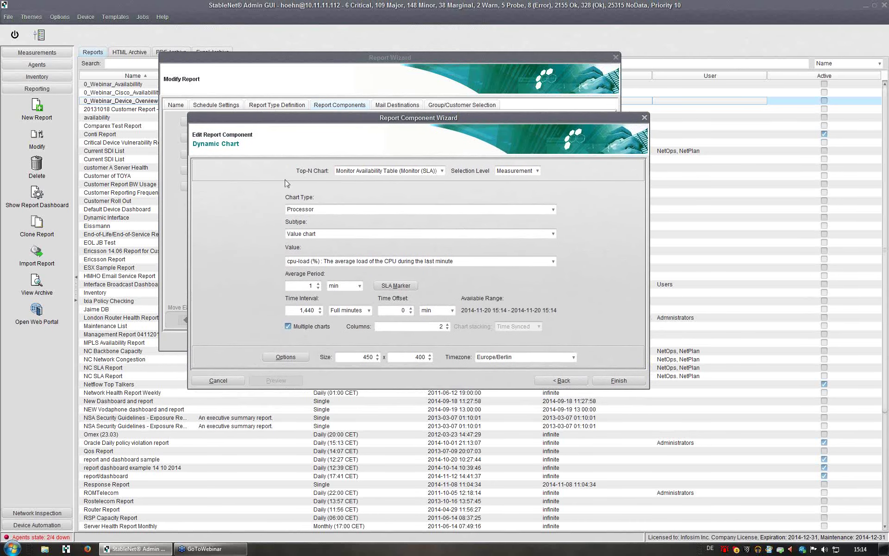
{"action": "left_click", "coordinate": [288, 327]}
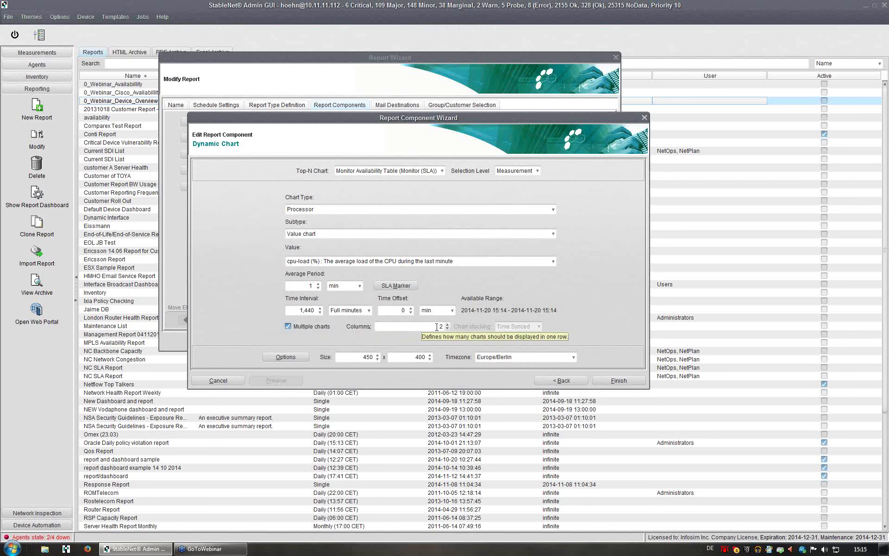
{"action": "left_click", "coordinate": [619, 380]}
Step: Open the dynamic chart in row 8 beneath the Interface States line, review its interface utilization chart settings, and finish the component
{"action": "scroll", "coordinate": [493, 252], "scroll_direction": "down", "scroll_amount": 2}
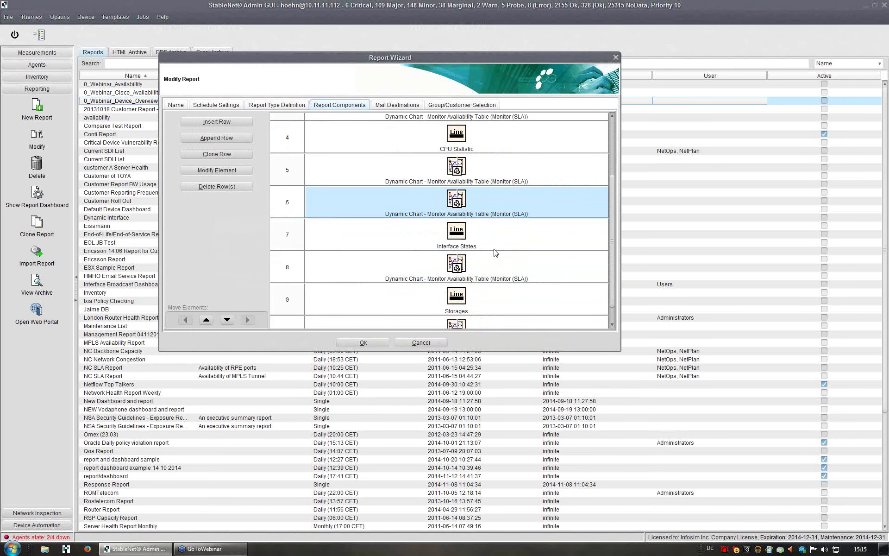
{"action": "left_click", "coordinate": [467, 234]}
{"action": "scroll", "coordinate": [504, 259], "scroll_direction": "down", "scroll_amount": 1}
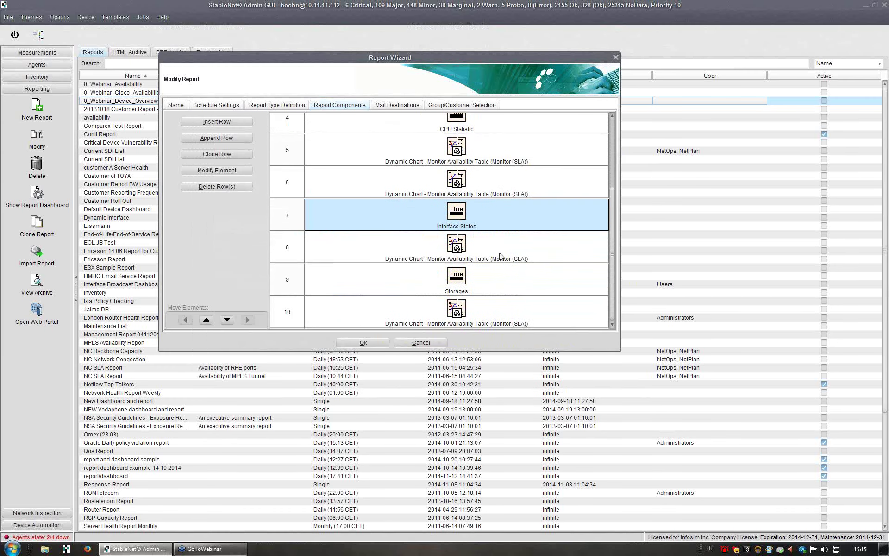
{"action": "left_click", "coordinate": [470, 252]}
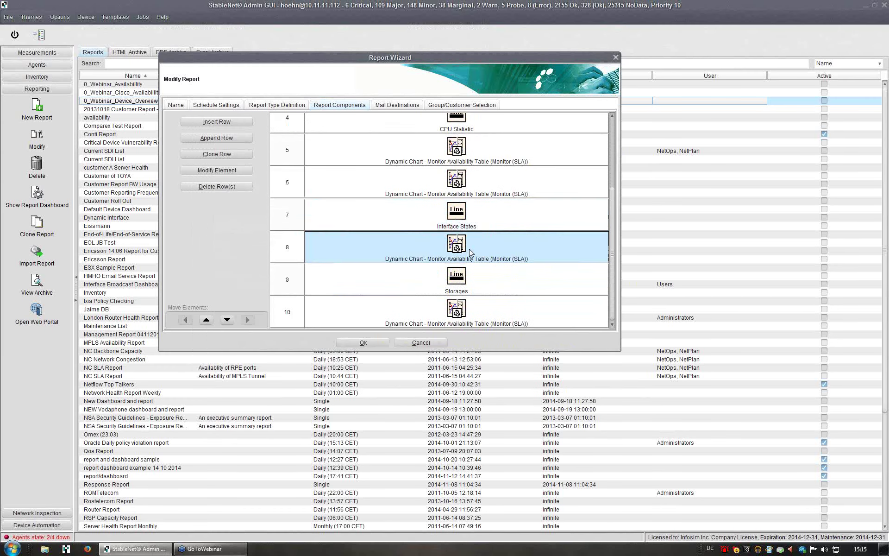
{"action": "double_click", "coordinate": [470, 252]}
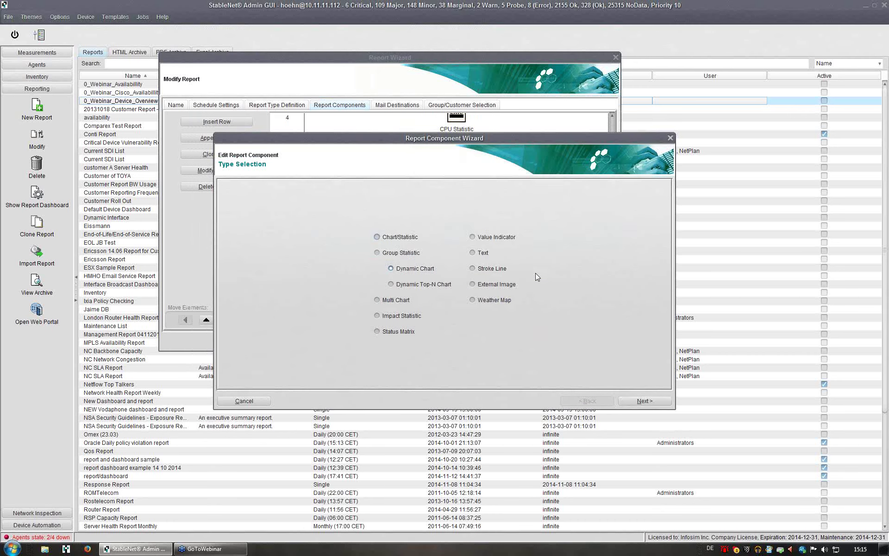
{"action": "left_click", "coordinate": [649, 402]}
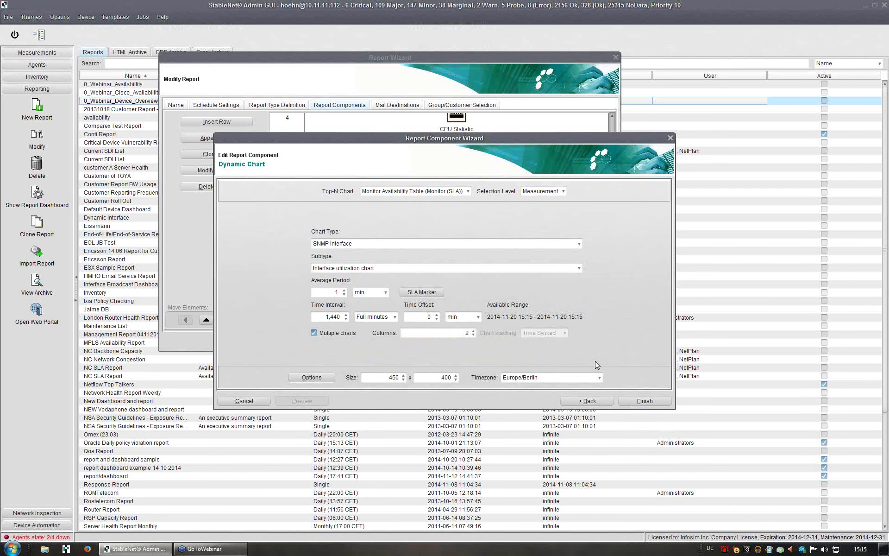
{"action": "left_click", "coordinate": [644, 400]}
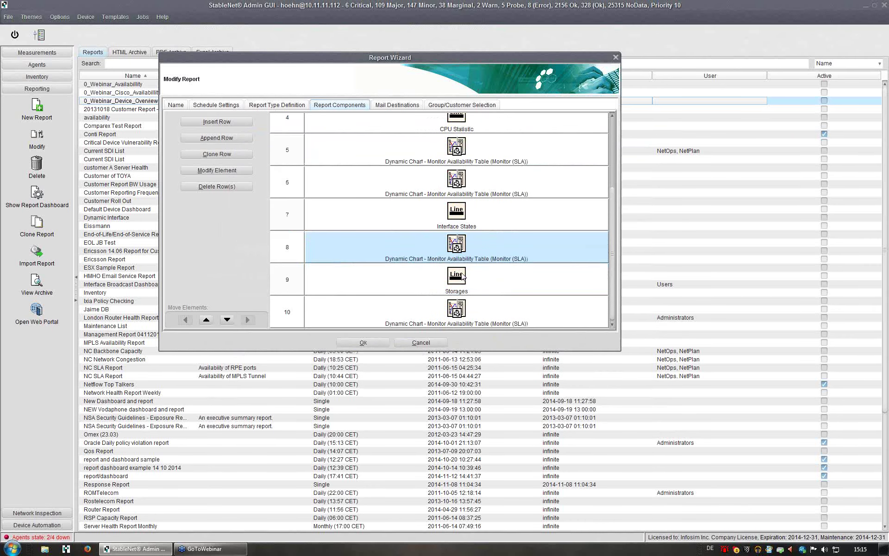
Step: Open the dynamic chart in row 10 beneath the Storages line, review its storage chart settings, finish the component and close the report
{"action": "double_click", "coordinate": [463, 309]}
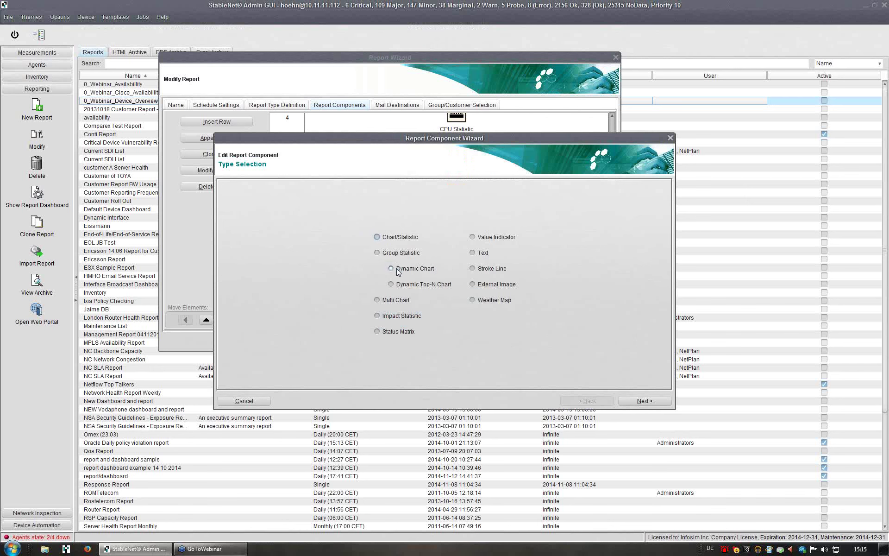
{"action": "left_click", "coordinate": [644, 401]}
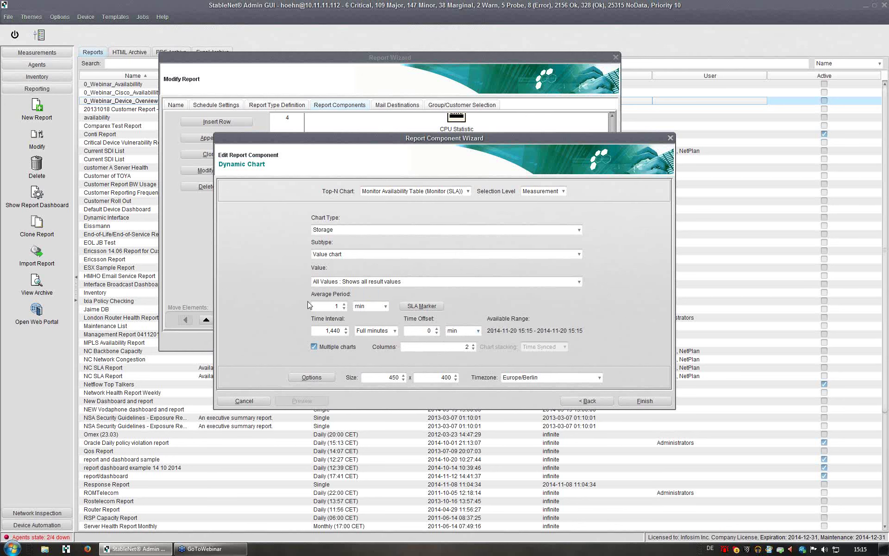
{"action": "left_click", "coordinate": [314, 346]}
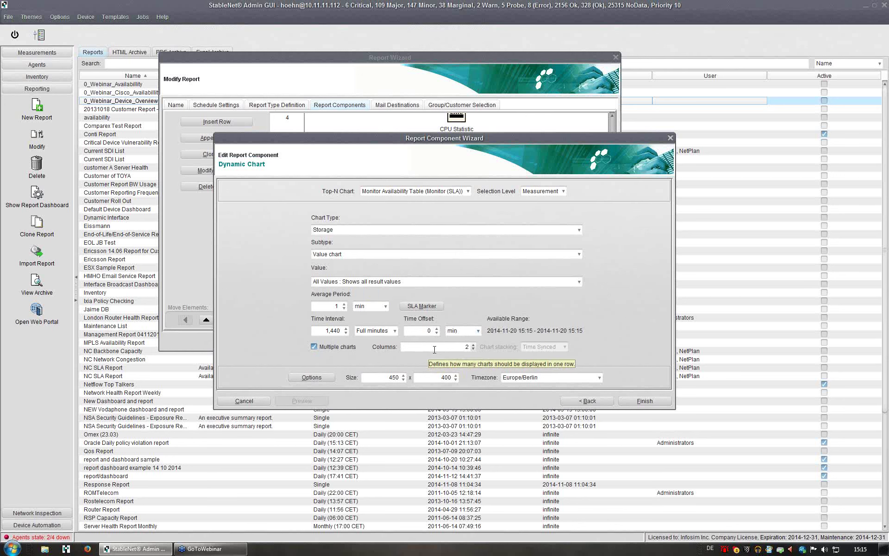
{"action": "left_click", "coordinate": [647, 401]}
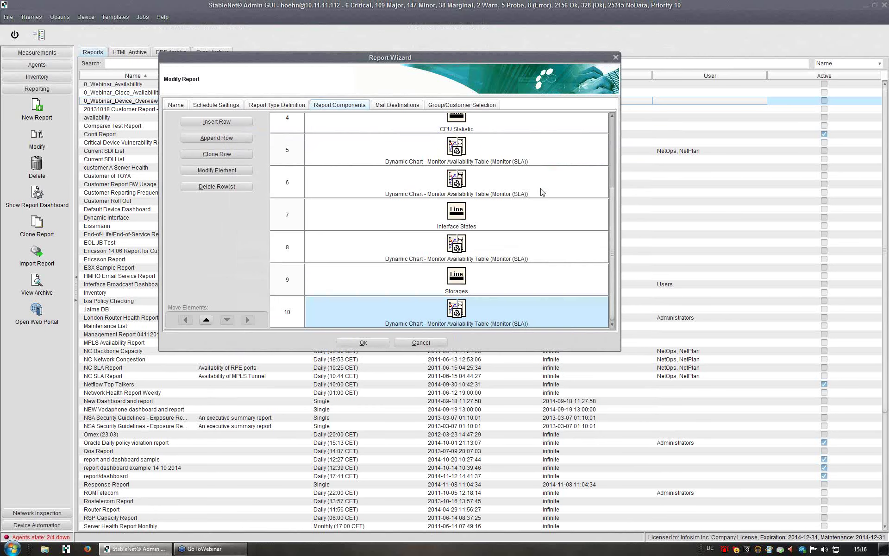
{"action": "left_click", "coordinate": [616, 57]}
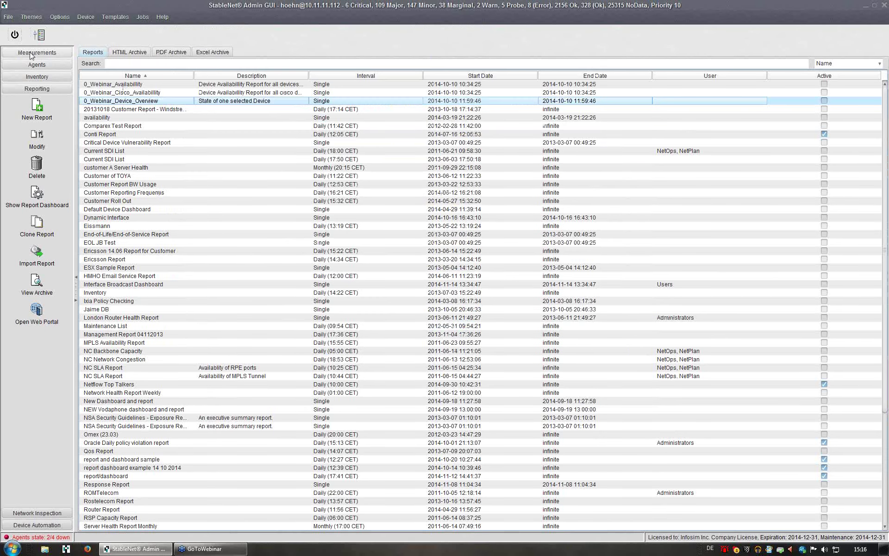
Step: Show the 0_Webinar_Device_Overview dynamic dashboard for the JIVE device from the measurement tree
{"action": "left_click", "coordinate": [31, 56]}
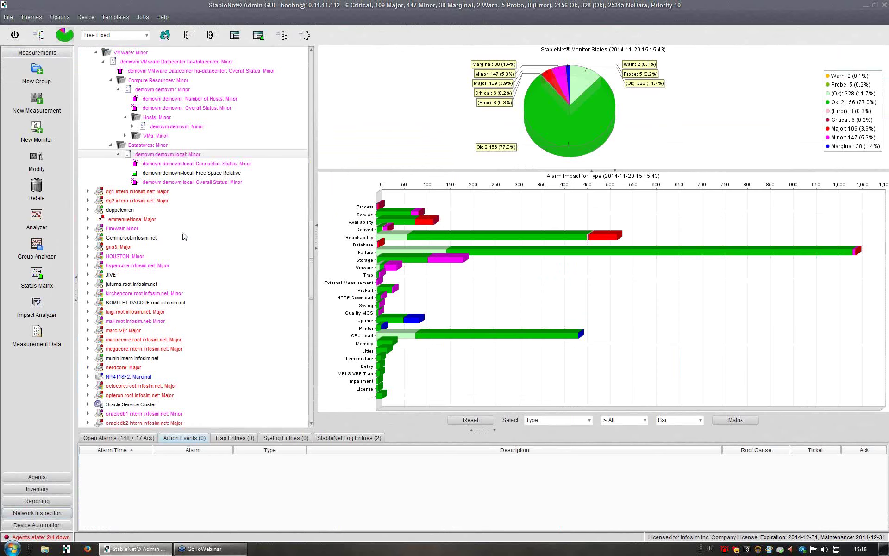
{"action": "scroll", "coordinate": [212, 283], "scroll_direction": "down", "scroll_amount": 7}
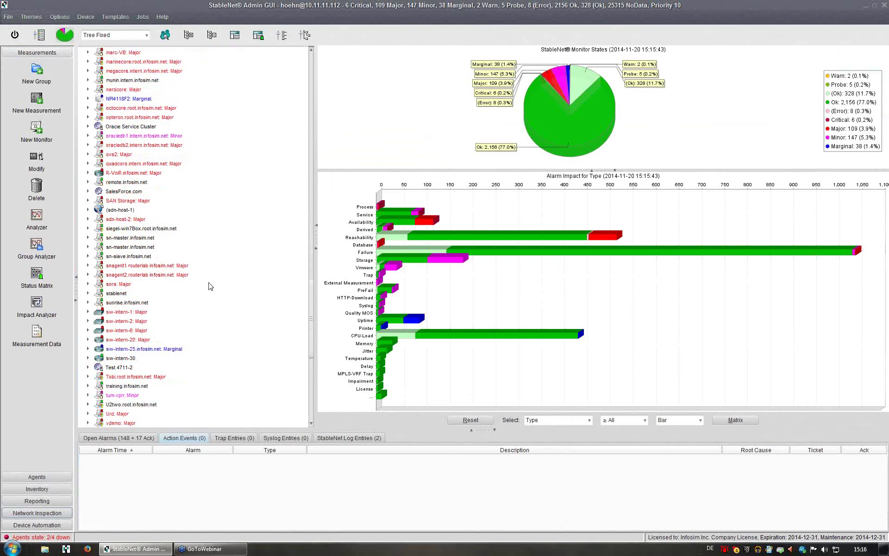
{"action": "scroll", "coordinate": [212, 307], "scroll_direction": "up", "scroll_amount": 6}
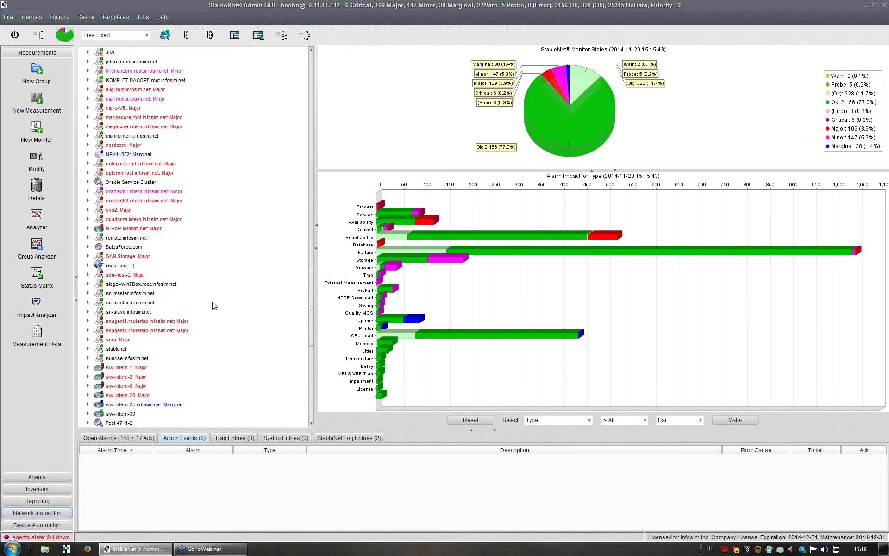
{"action": "left_click", "coordinate": [113, 108]}
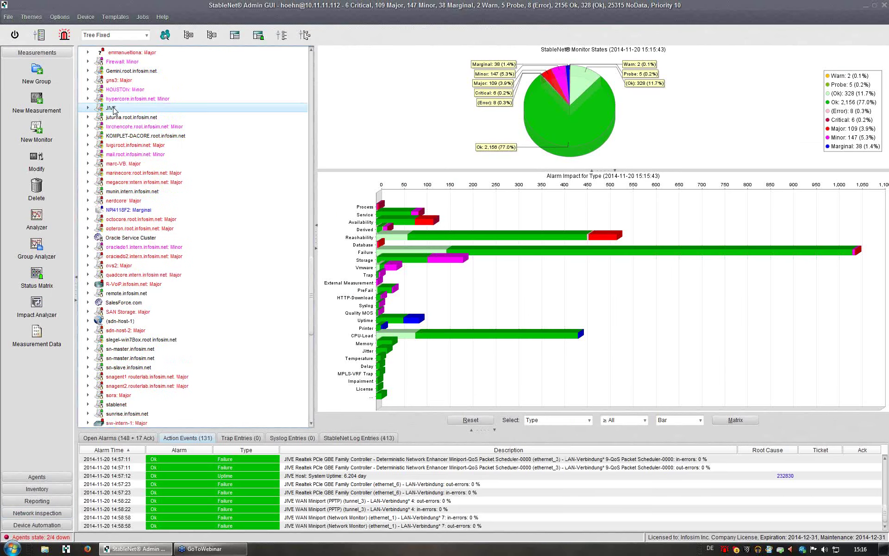
{"action": "right_click", "coordinate": [115, 110]}
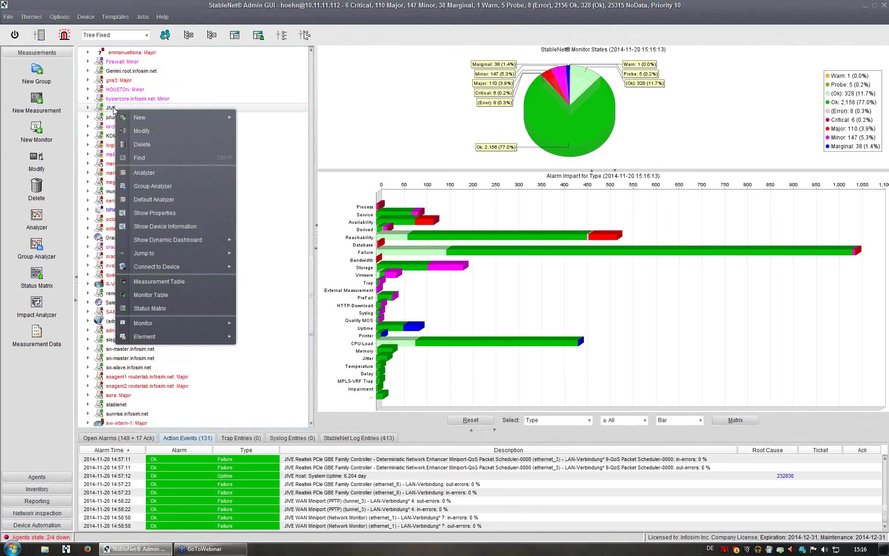
{"action": "mouse_move", "coordinate": [160, 241]}
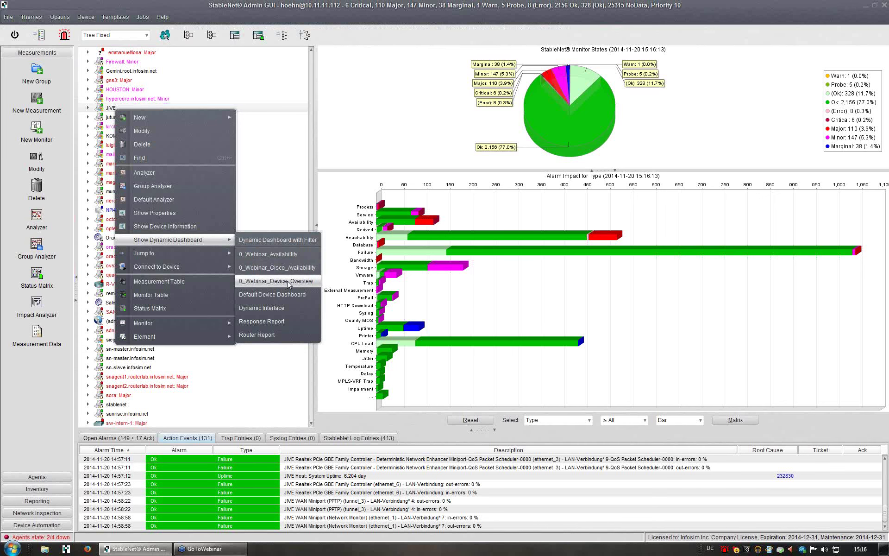
{"action": "left_click", "coordinate": [287, 282]}
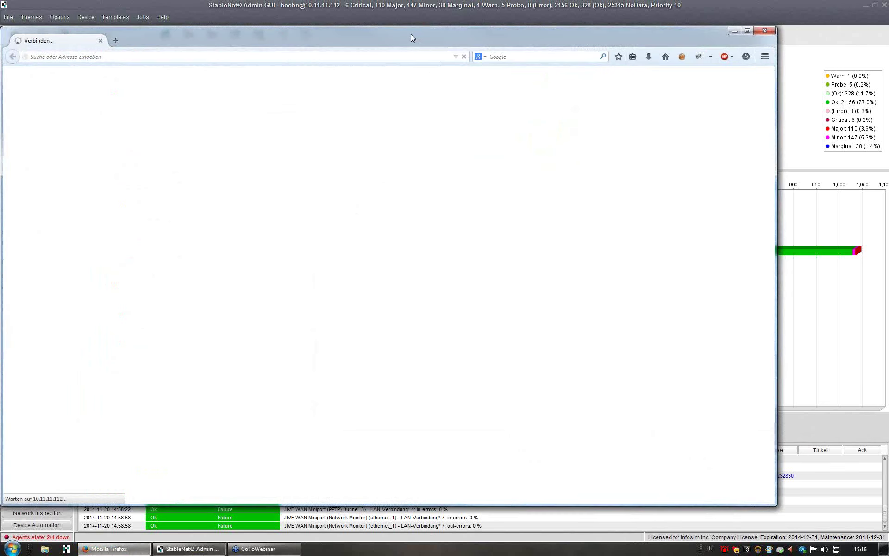
{"action": "left_click_drag", "start_coordinate": [411, 35], "coordinate": [426, 15]}
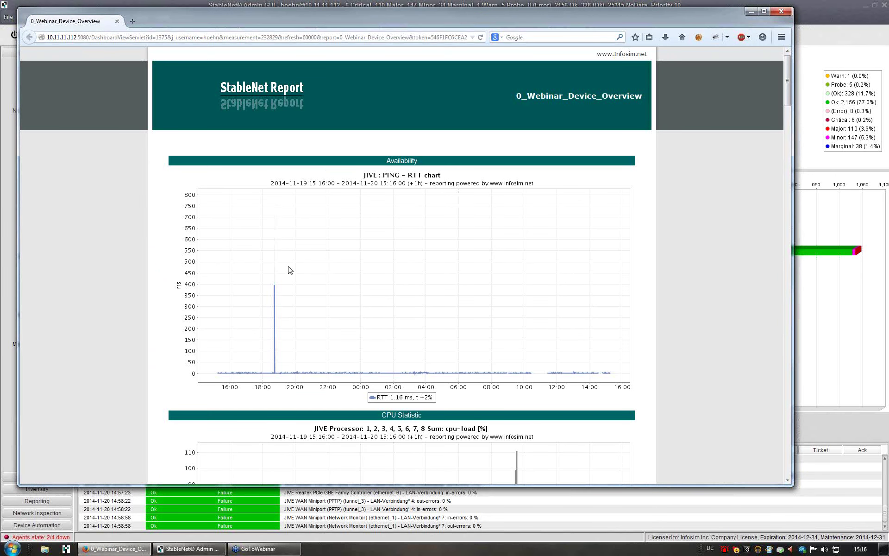
Step: Examine the CPU Statistic, Interface States and Storages charts in JIVE's dashboard down to the page end, and close the dashboard
{"action": "scroll", "coordinate": [447, 252], "scroll_direction": "down", "scroll_amount": 5}
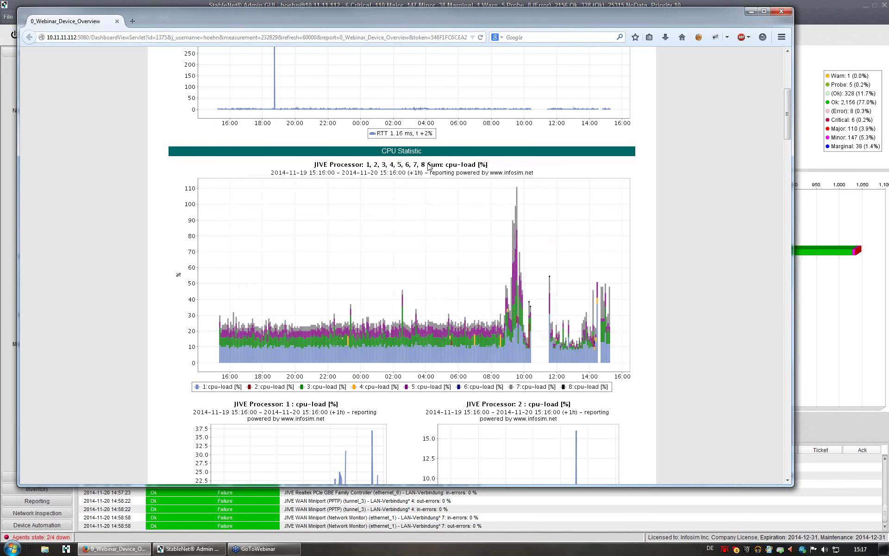
{"action": "scroll", "coordinate": [643, 265], "scroll_direction": "down", "scroll_amount": 5}
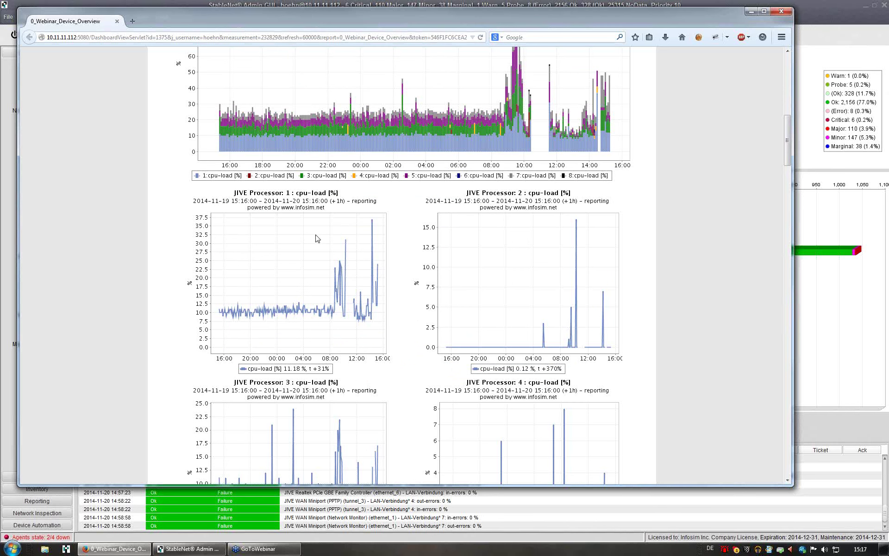
{"action": "scroll", "coordinate": [317, 238], "scroll_direction": "down", "scroll_amount": 1}
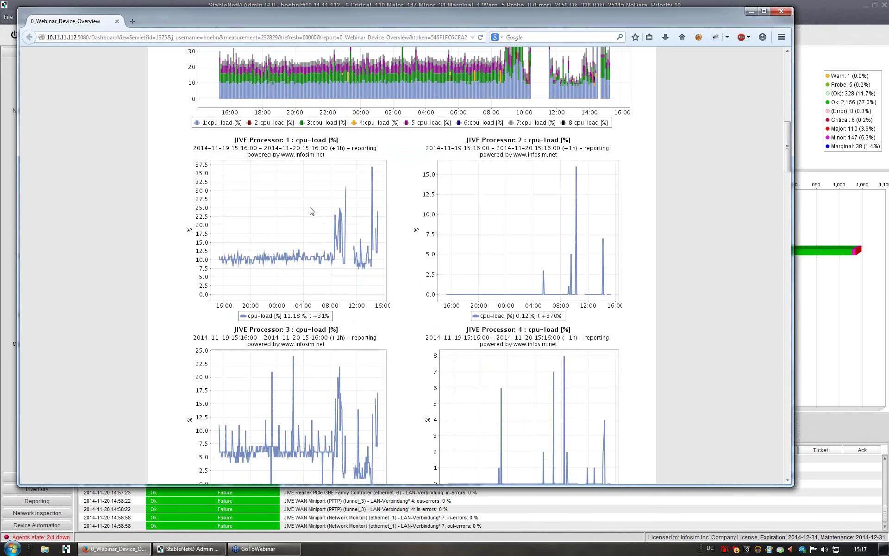
{"action": "scroll", "coordinate": [311, 211], "scroll_direction": "down", "scroll_amount": 8}
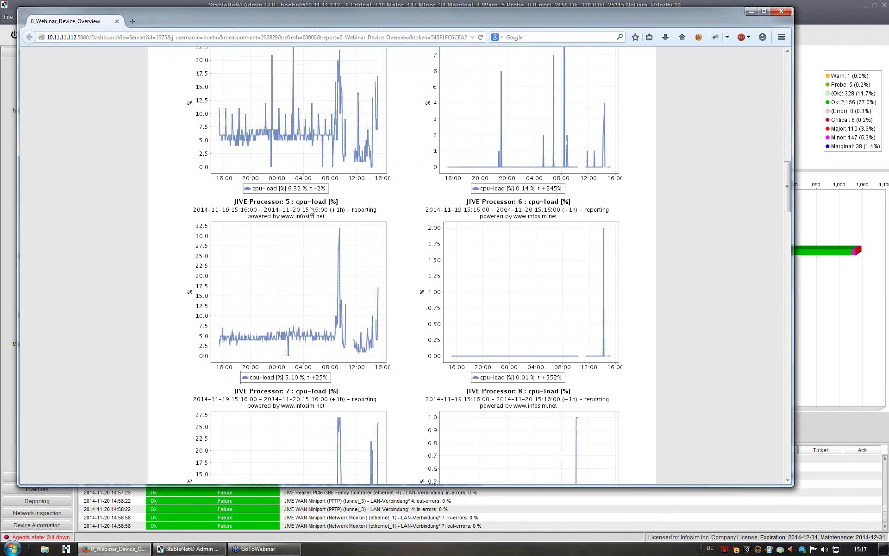
{"action": "scroll", "coordinate": [312, 211], "scroll_direction": "down", "scroll_amount": 1}
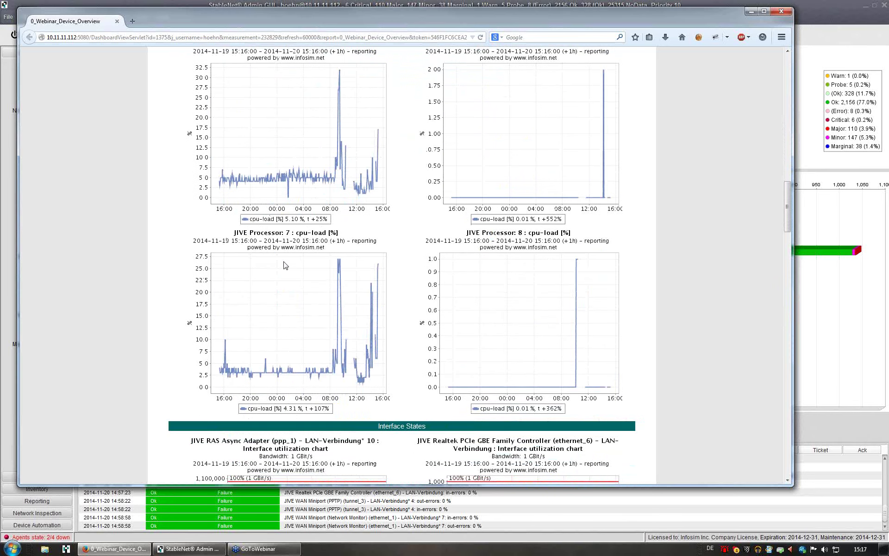
{"action": "scroll", "coordinate": [297, 288], "scroll_direction": "down", "scroll_amount": 5}
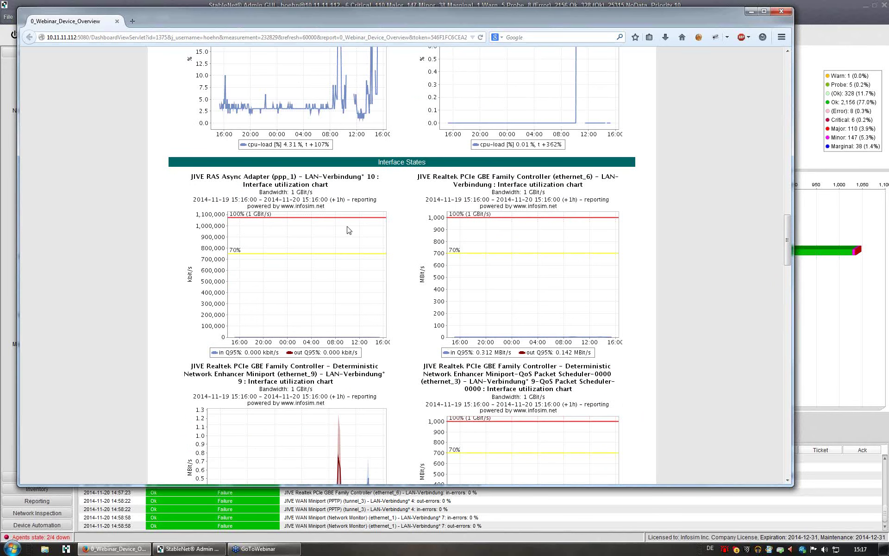
{"action": "scroll", "coordinate": [348, 229], "scroll_direction": "down", "scroll_amount": 2}
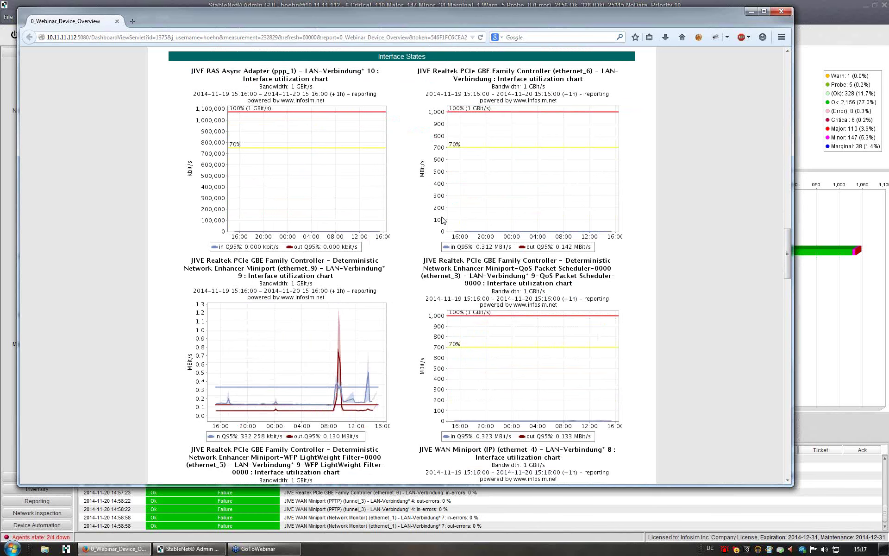
{"action": "scroll", "coordinate": [409, 227], "scroll_direction": "down", "scroll_amount": 10}
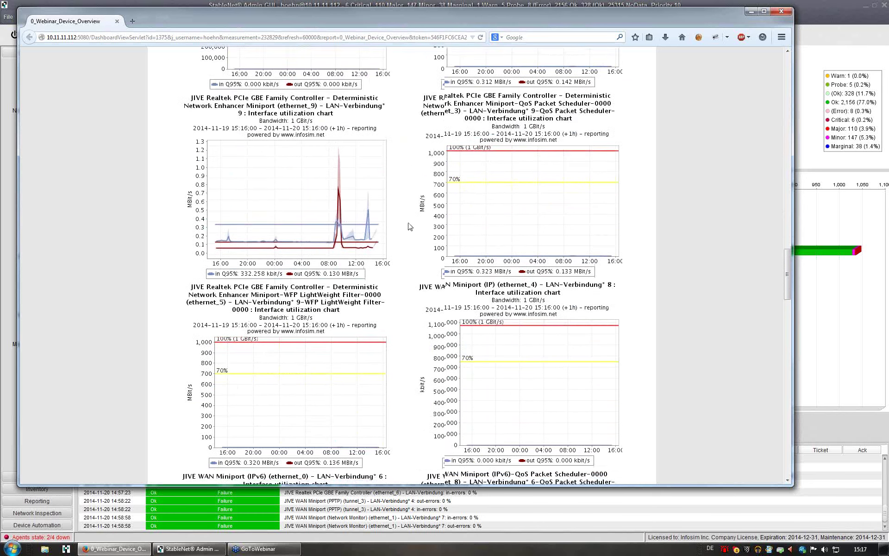
{"action": "scroll", "coordinate": [409, 226], "scroll_direction": "down", "scroll_amount": 12}
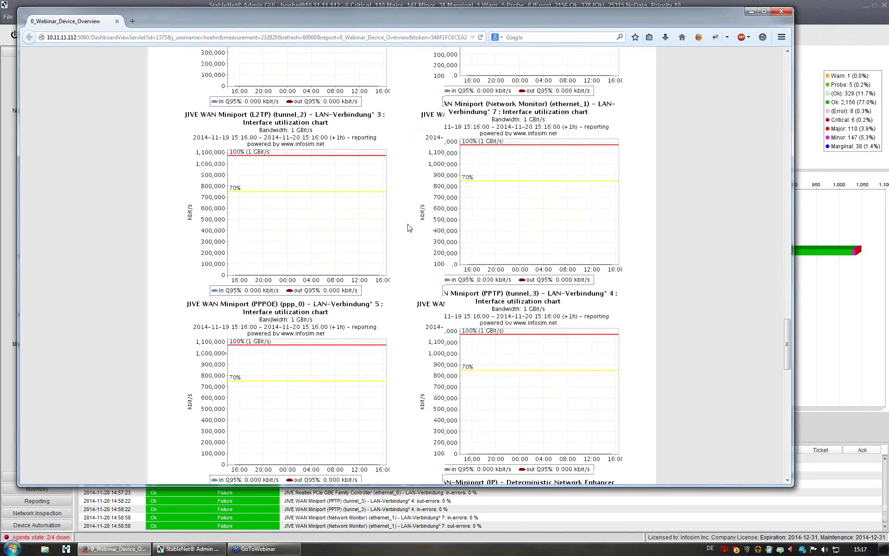
{"action": "scroll", "coordinate": [409, 226], "scroll_direction": "down", "scroll_amount": 10}
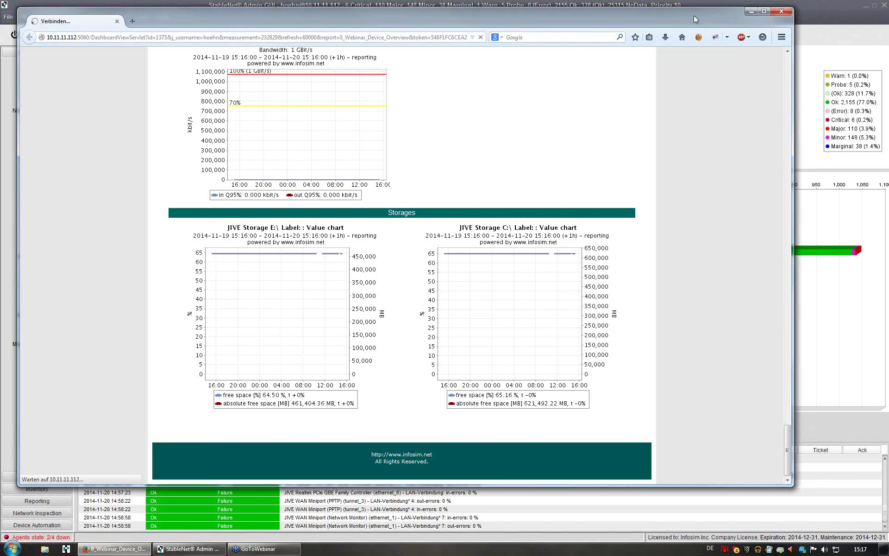
{"action": "left_click_drag", "start_coordinate": [694, 16], "coordinate": [560, 19]}
{"action": "left_click", "coordinate": [650, 16]}
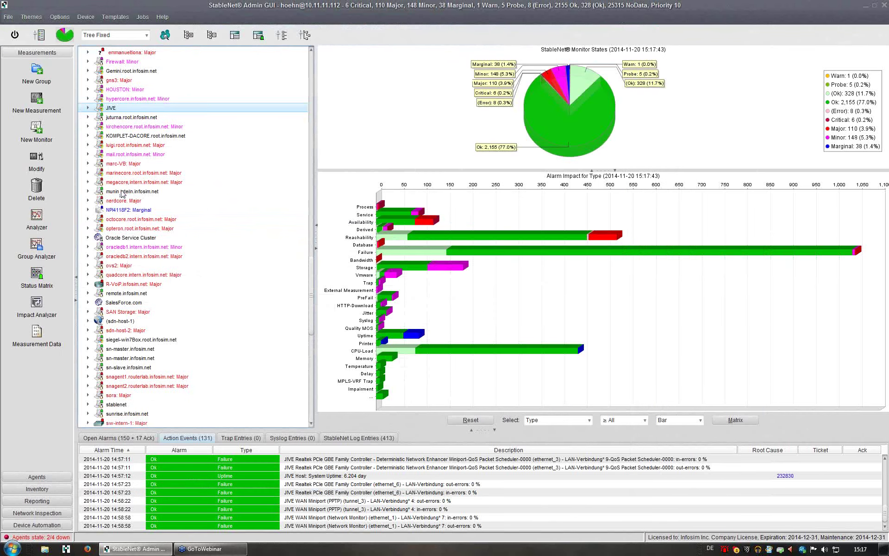
Step: Show the 0_Webinar_Device_Overview dynamic dashboard for the munin.intern.infosim.net device
{"action": "left_click", "coordinate": [121, 192]}
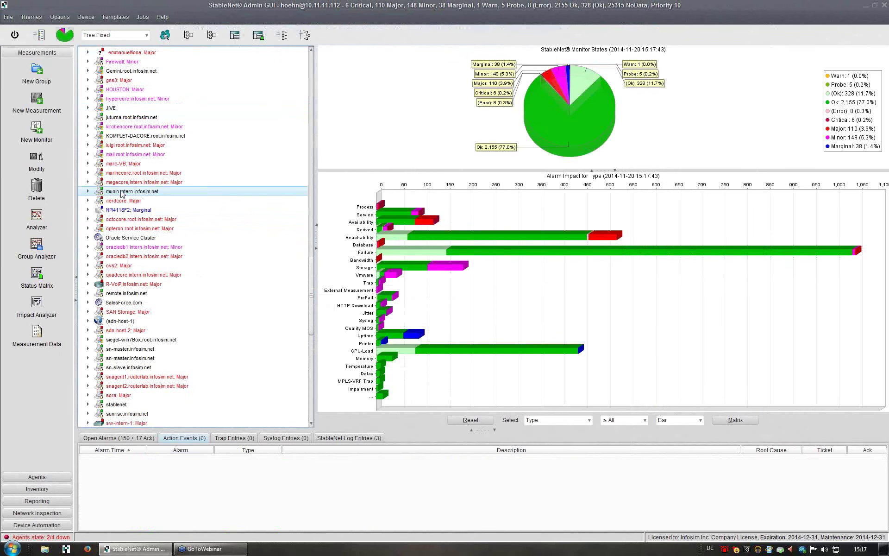
{"action": "right_click", "coordinate": [121, 192]}
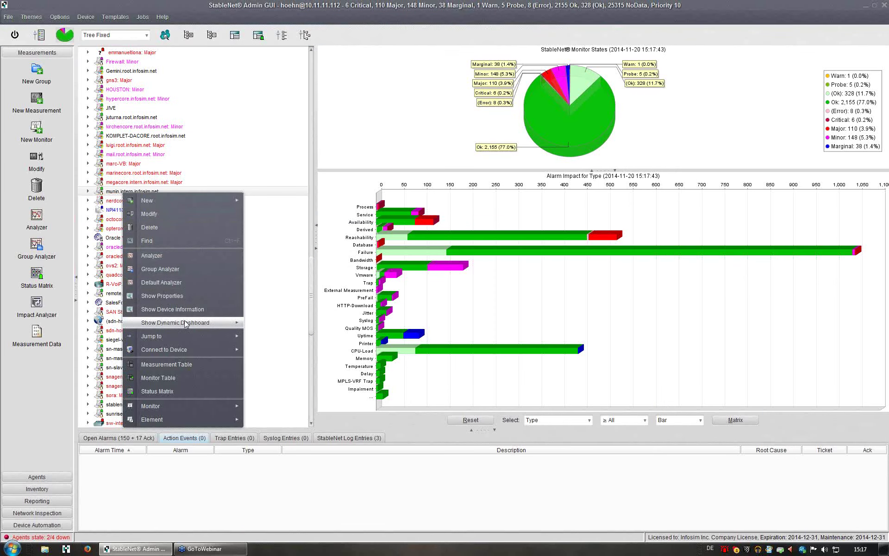
{"action": "mouse_move", "coordinate": [211, 323]}
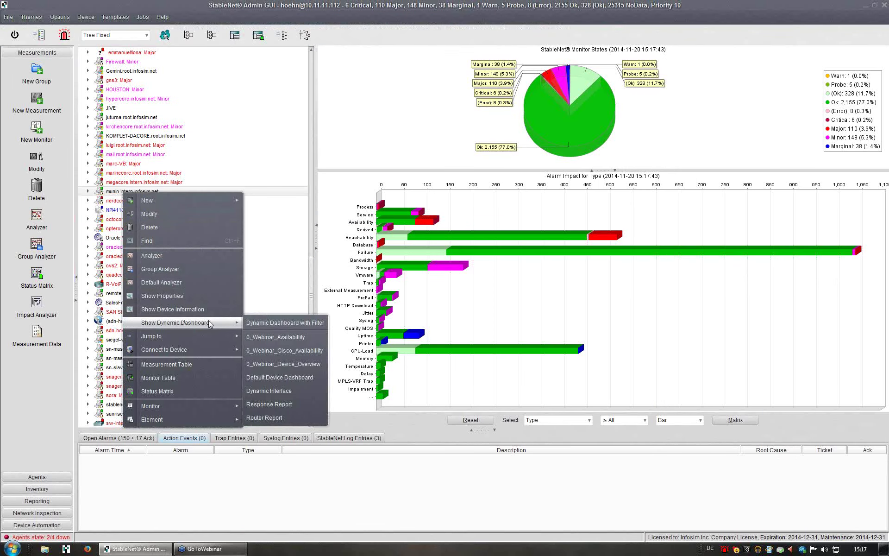
{"action": "left_click", "coordinate": [301, 364]}
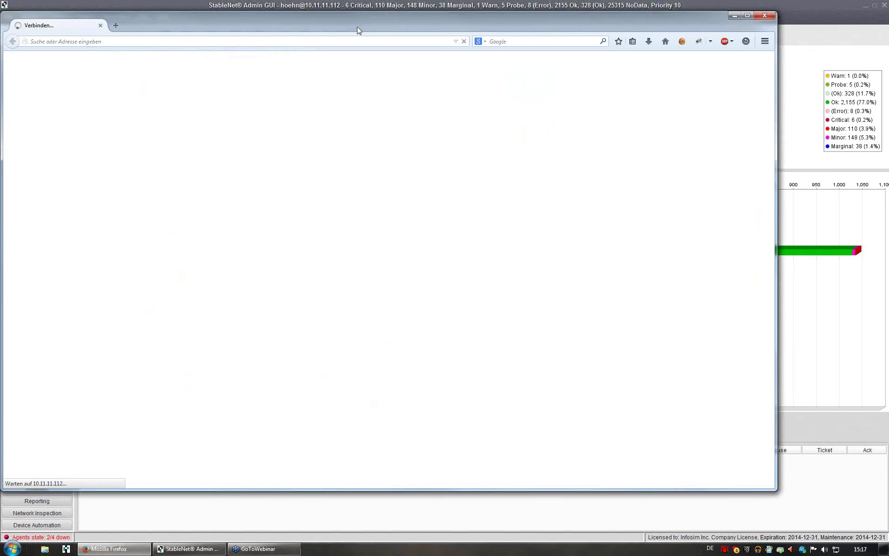
{"action": "left_click_drag", "start_coordinate": [357, 23], "coordinate": [373, 12]}
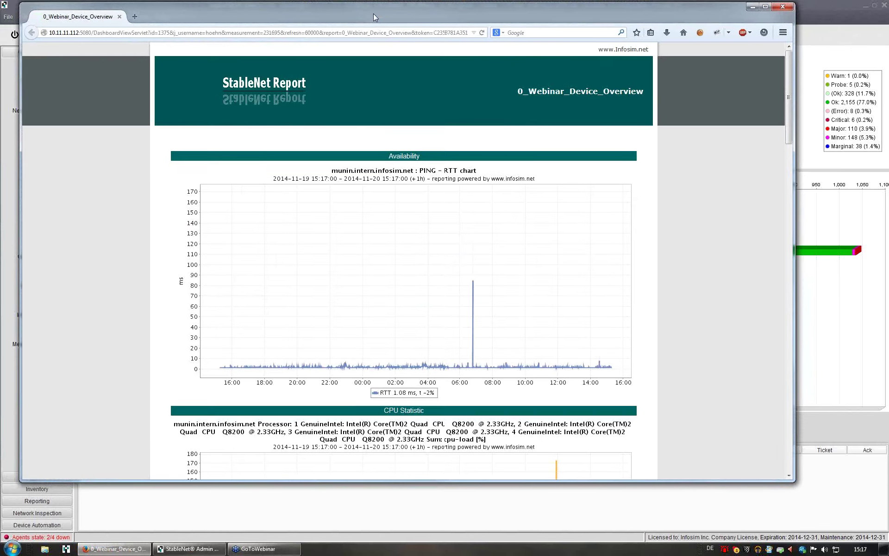
Step: Examine the Availability chart, the combined and per-processor CPU charts and the Interface States charts in the munin.intern.infosim.net dashboard
{"action": "scroll", "coordinate": [431, 262], "scroll_direction": "down", "scroll_amount": 4}
{"action": "scroll", "coordinate": [389, 236], "scroll_direction": "up", "scroll_amount": 1}
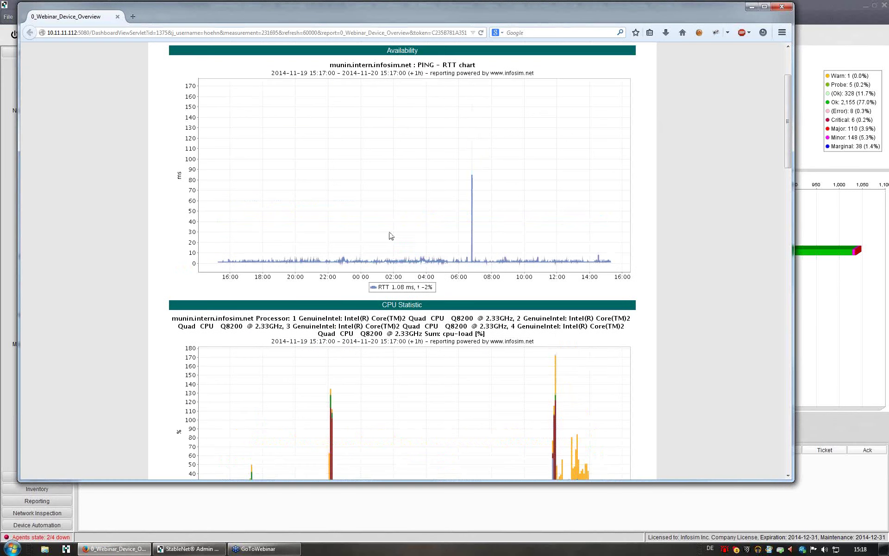
{"action": "scroll", "coordinate": [390, 236], "scroll_direction": "down", "scroll_amount": 3}
{"action": "scroll", "coordinate": [382, 164], "scroll_direction": "up", "scroll_amount": 3}
{"action": "scroll", "coordinate": [248, 194], "scroll_direction": "down", "scroll_amount": 4}
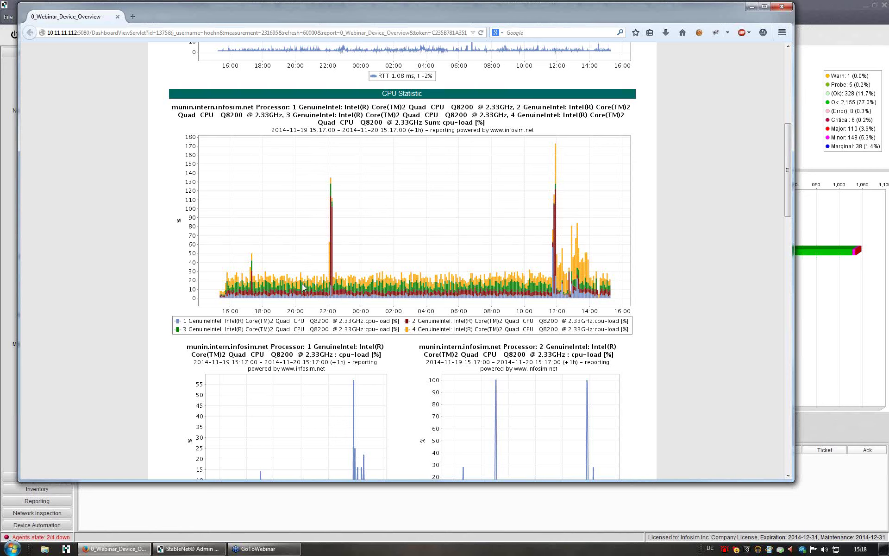
{"action": "scroll", "coordinate": [300, 259], "scroll_direction": "down", "scroll_amount": 8}
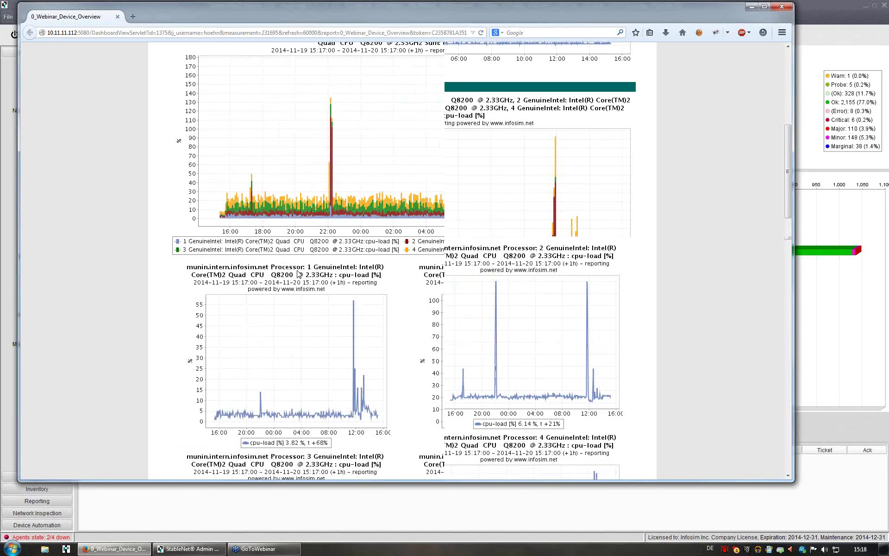
{"action": "scroll", "coordinate": [353, 144], "scroll_direction": "up", "scroll_amount": 2}
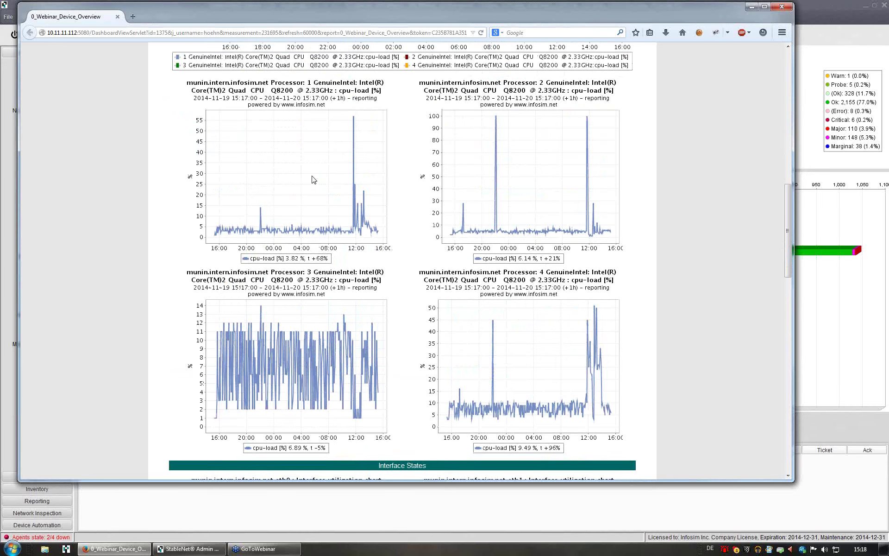
{"action": "scroll", "coordinate": [313, 179], "scroll_direction": "up", "scroll_amount": 2}
{"action": "scroll", "coordinate": [313, 185], "scroll_direction": "down", "scroll_amount": 4}
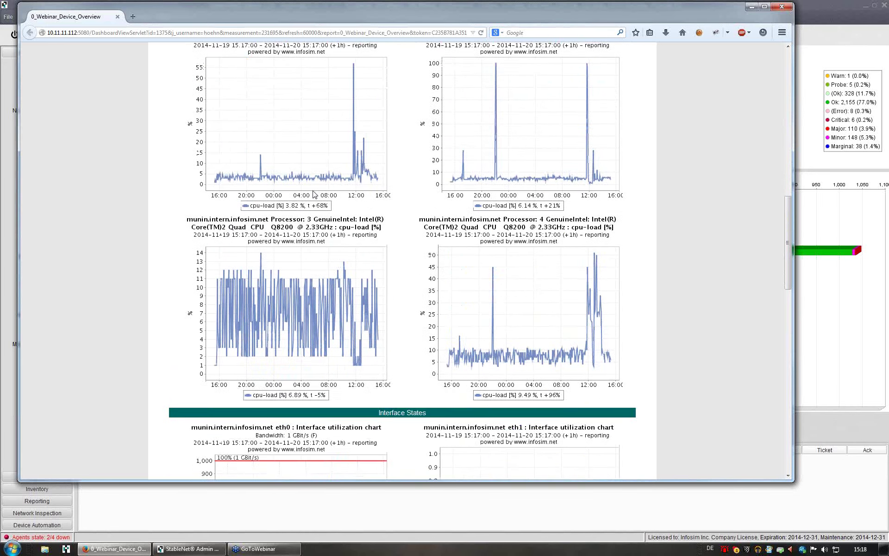
{"action": "scroll", "coordinate": [314, 194], "scroll_direction": "down", "scroll_amount": 5}
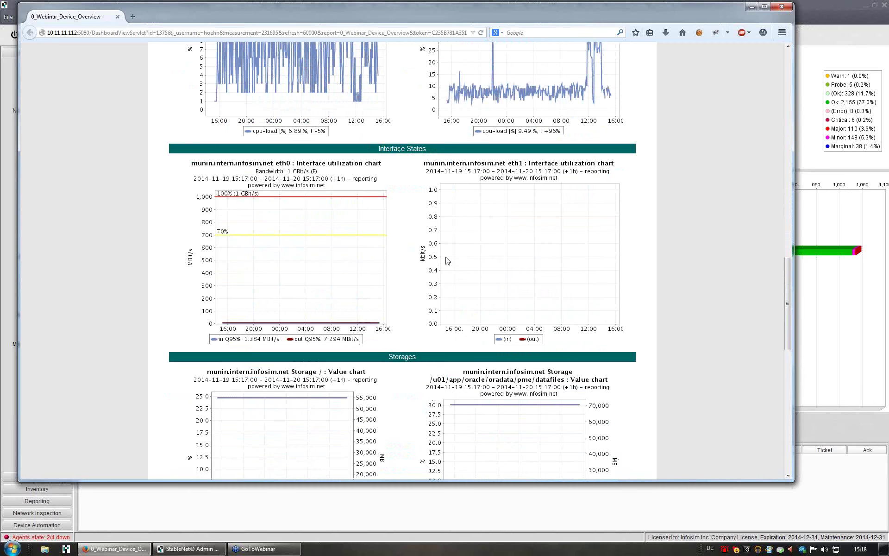
Step: Examine the Storages charts in the munin.intern.infosim.net dashboard, including physical, swap and virtual memory, and close the dashboard
{"action": "scroll", "coordinate": [447, 261], "scroll_direction": "down", "scroll_amount": 9}
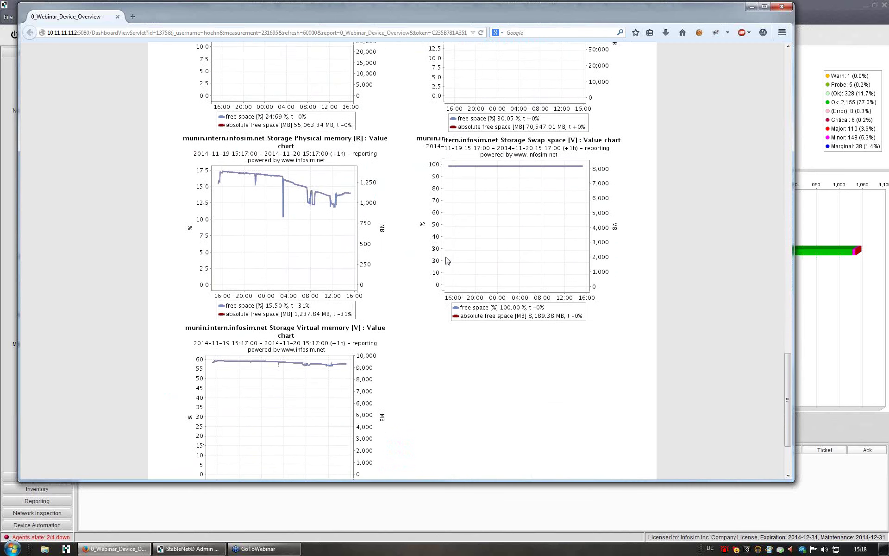
{"action": "scroll", "coordinate": [382, 226], "scroll_direction": "up", "scroll_amount": 3}
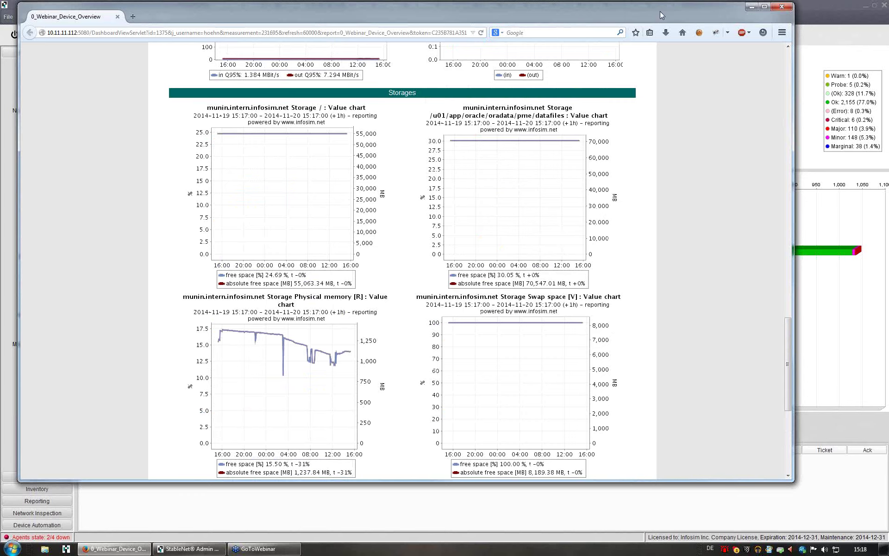
{"action": "left_click_drag", "start_coordinate": [659, 11], "coordinate": [585, 46]}
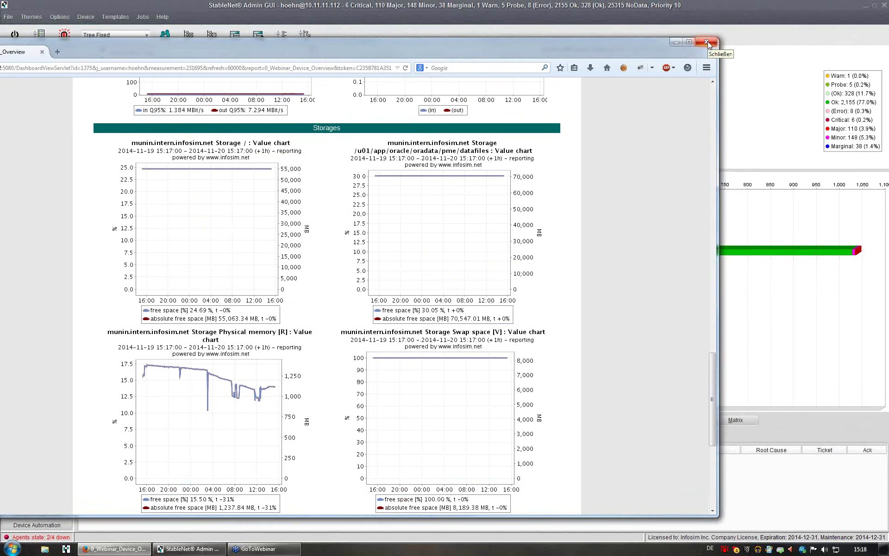
{"action": "left_click", "coordinate": [707, 42]}
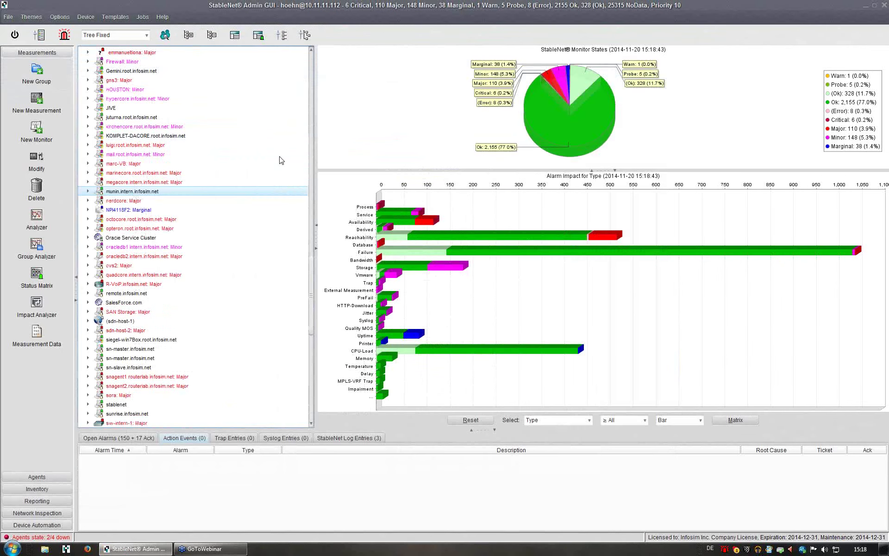
Step: Review the Monitor Availability Table component settings in the 0_Webinar_Device_Overview report, and close the report without saving
{"action": "left_click", "coordinate": [49, 499]}
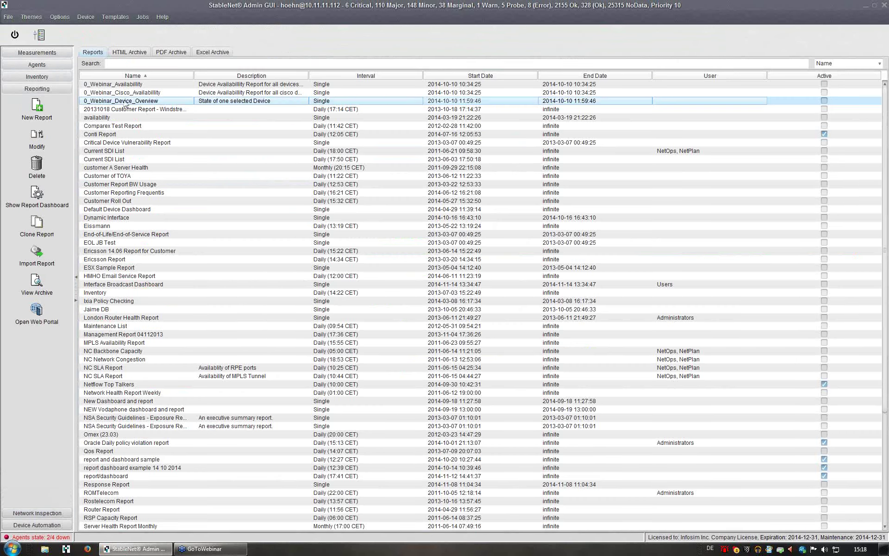
{"action": "double_click", "coordinate": [135, 100]}
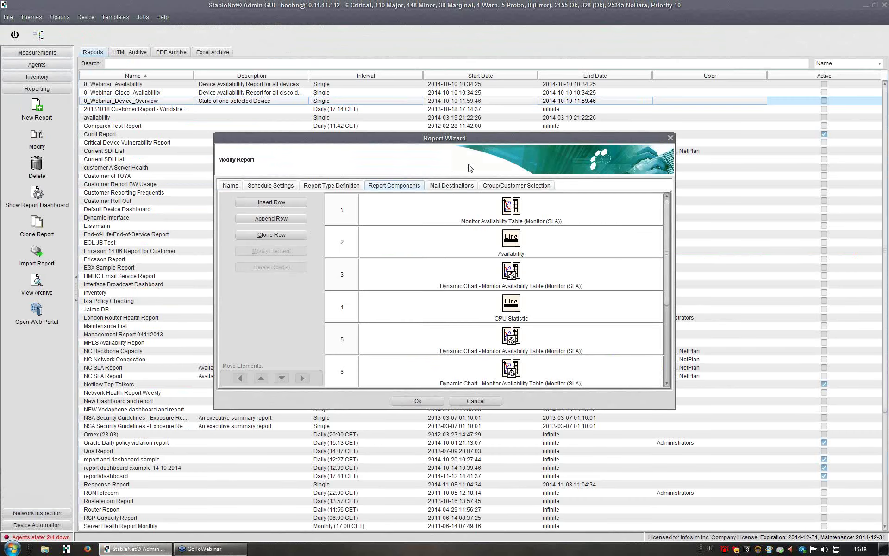
{"action": "double_click", "coordinate": [512, 208]}
{"action": "left_click", "coordinate": [643, 400]}
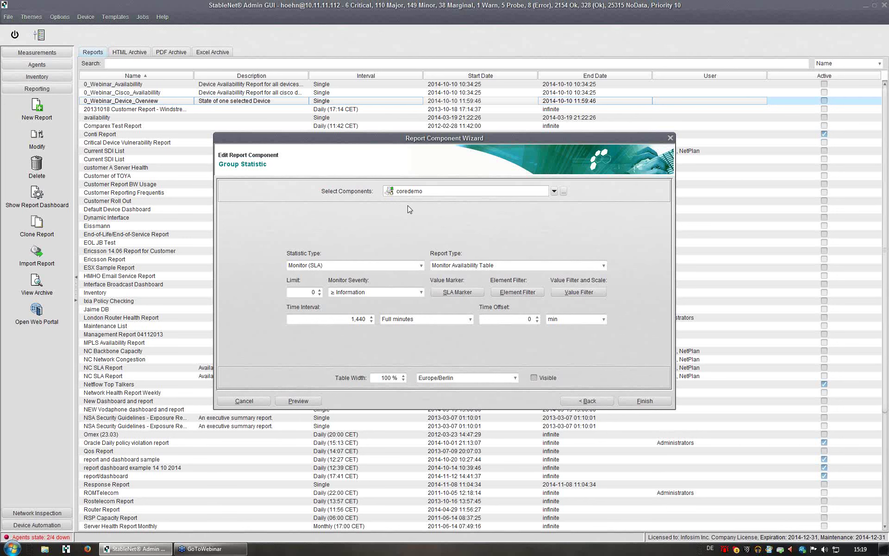
{"action": "left_click", "coordinate": [670, 138]}
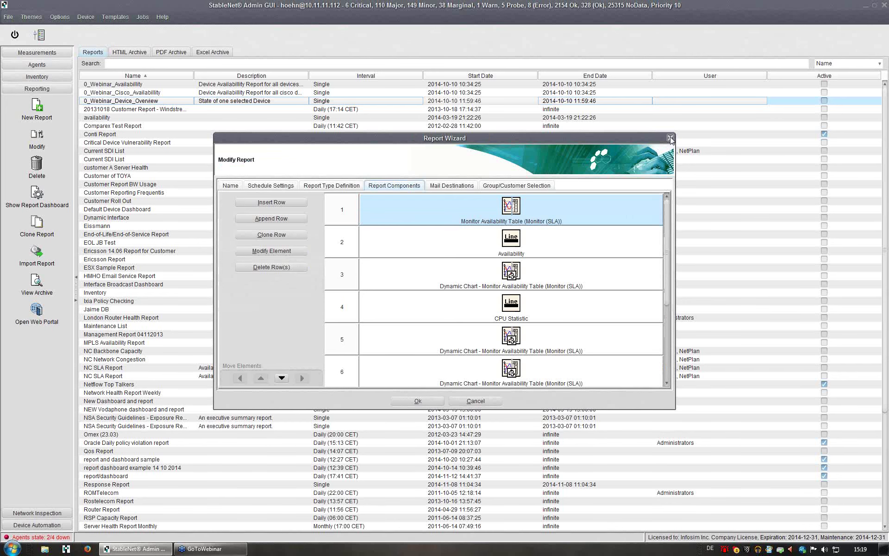
{"action": "left_click_drag", "start_coordinate": [629, 139], "coordinate": [598, 152]}
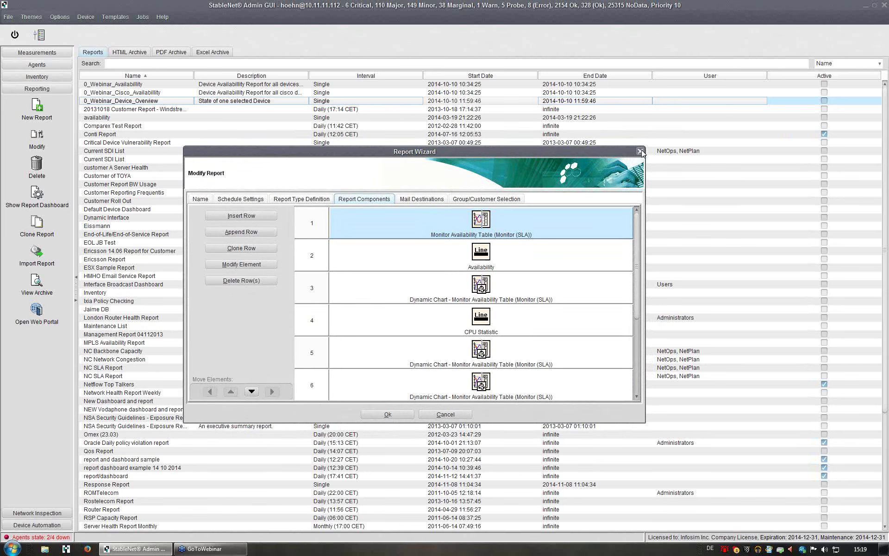
{"action": "left_click", "coordinate": [640, 152]}
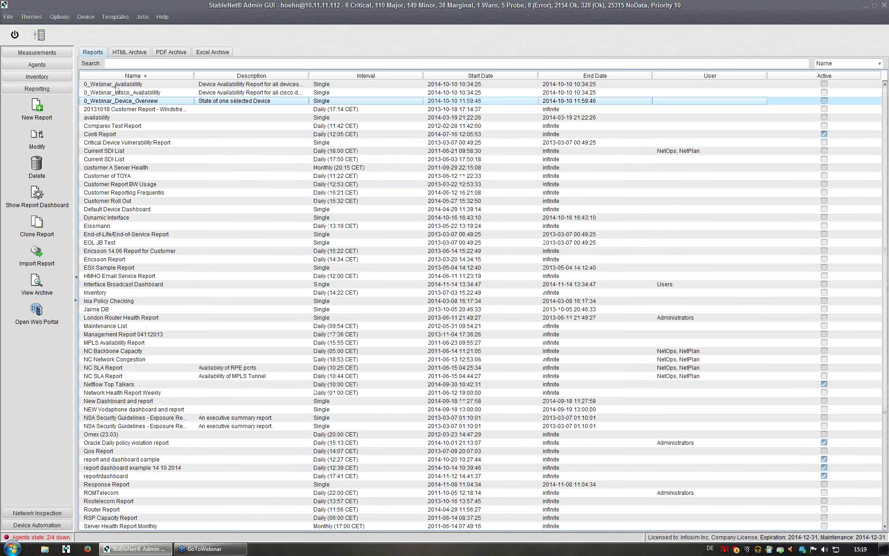
Step: Open the Ping of all Devices component of the 0_Webinar_Availability report and review its group statistic settings with Status as the selected component
{"action": "left_click", "coordinate": [141, 85]}
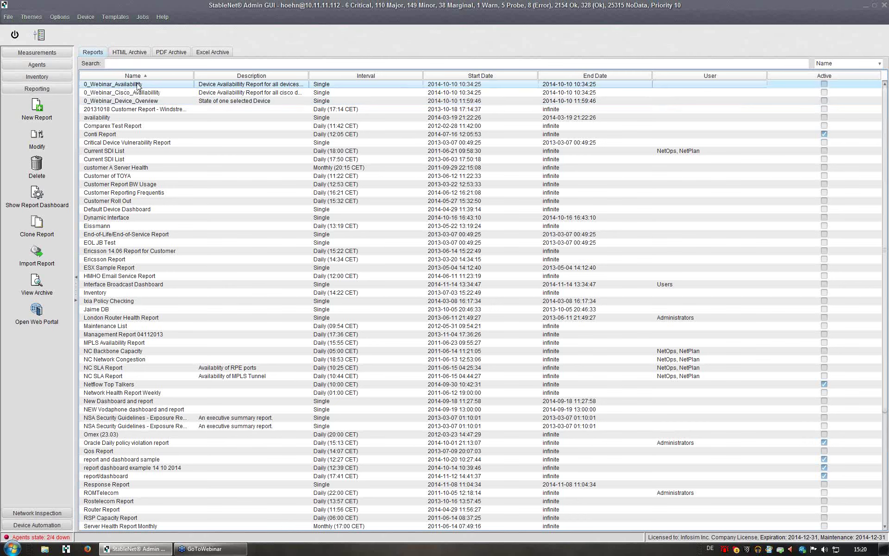
{"action": "double_click", "coordinate": [138, 85]}
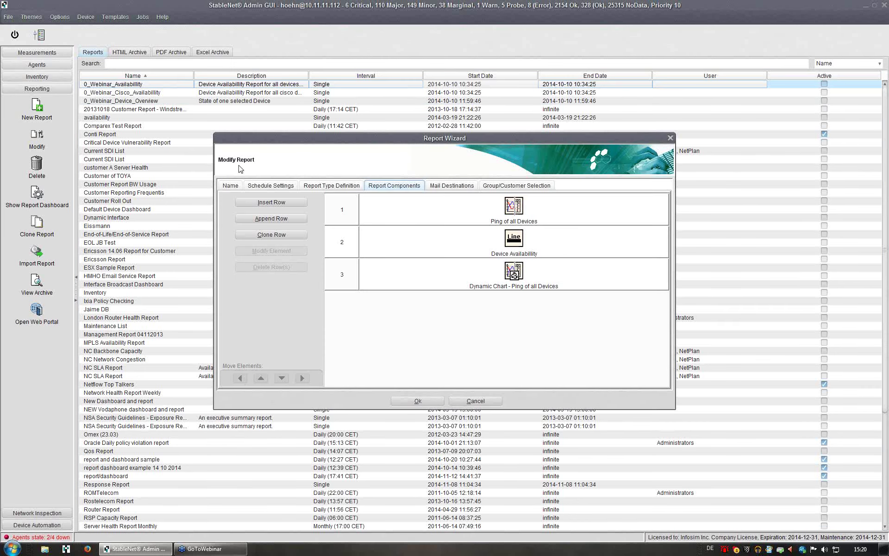
{"action": "left_click_drag", "start_coordinate": [470, 141], "coordinate": [433, 90]}
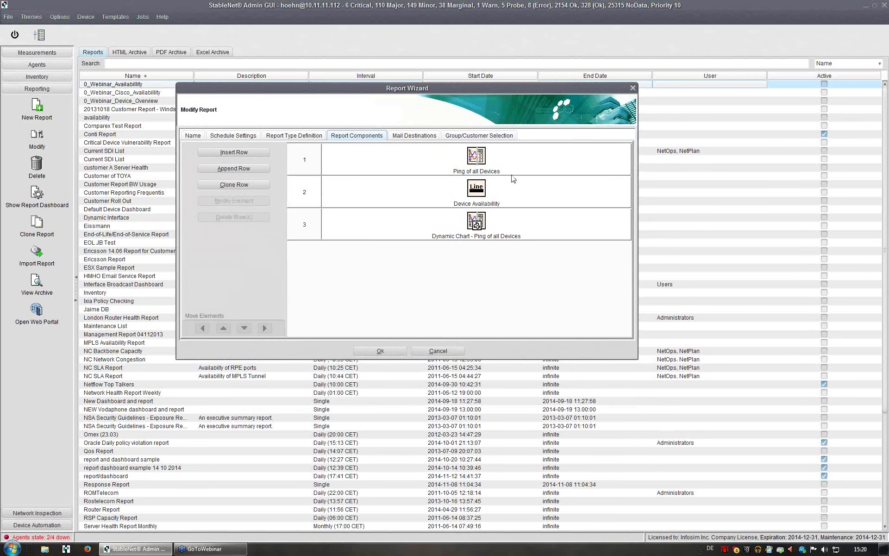
{"action": "left_click", "coordinate": [482, 158]}
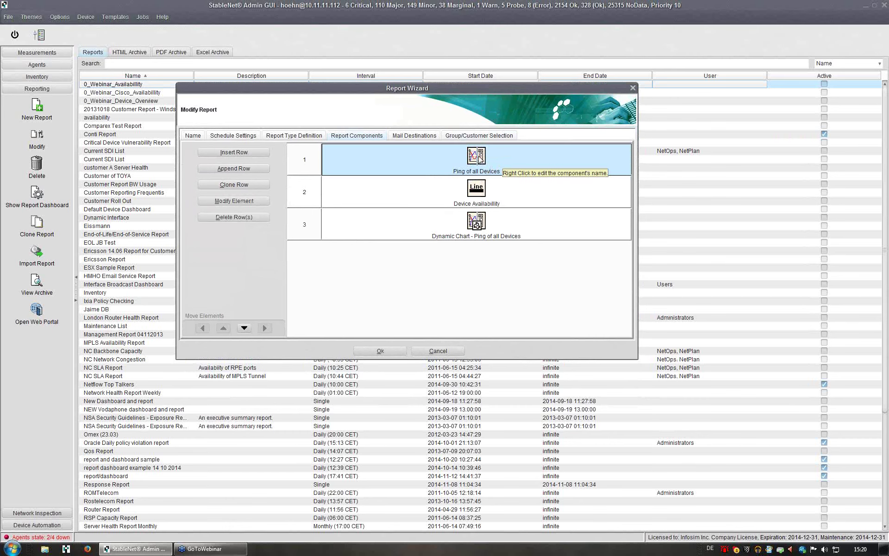
{"action": "double_click", "coordinate": [481, 159]}
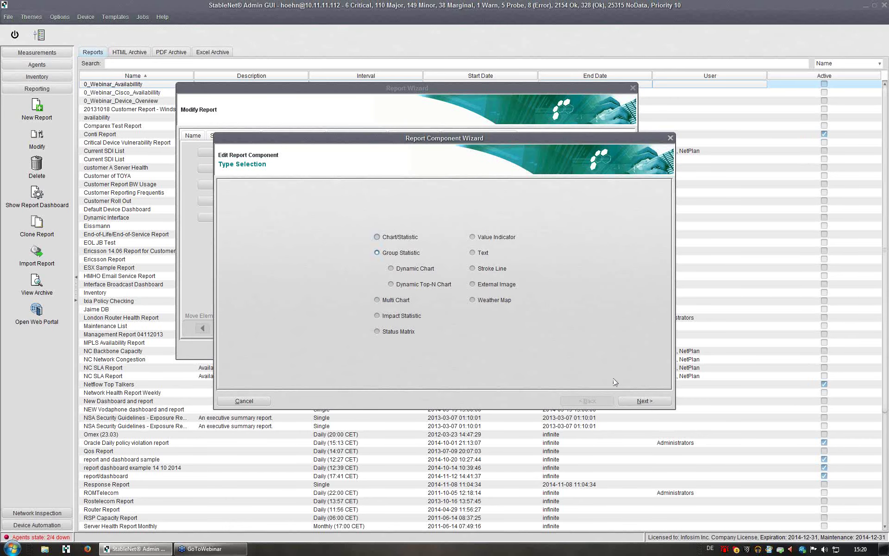
{"action": "left_click", "coordinate": [648, 404]}
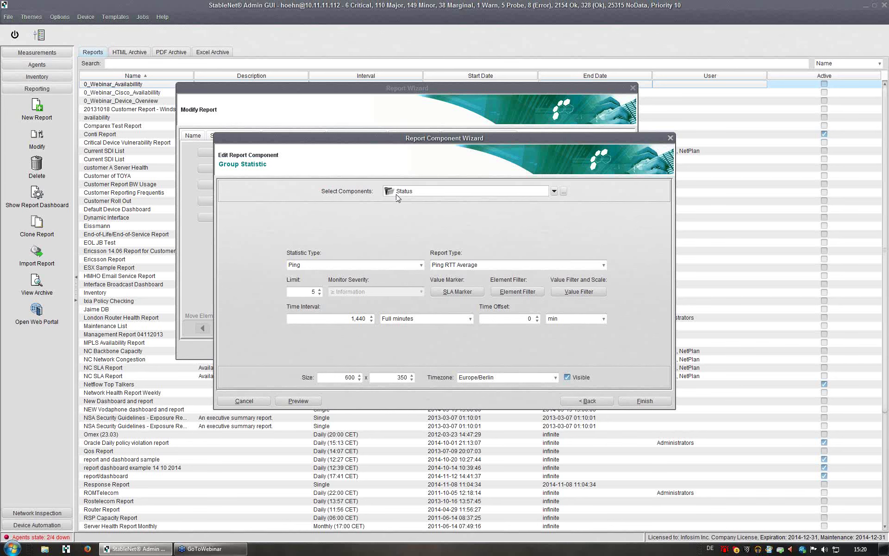
{"action": "left_click", "coordinate": [554, 191]}
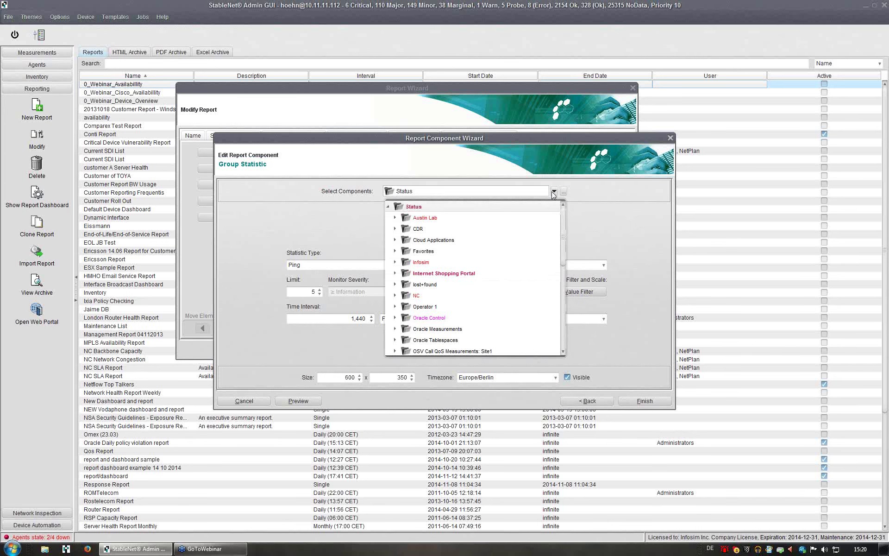
{"action": "left_click", "coordinate": [418, 212]}
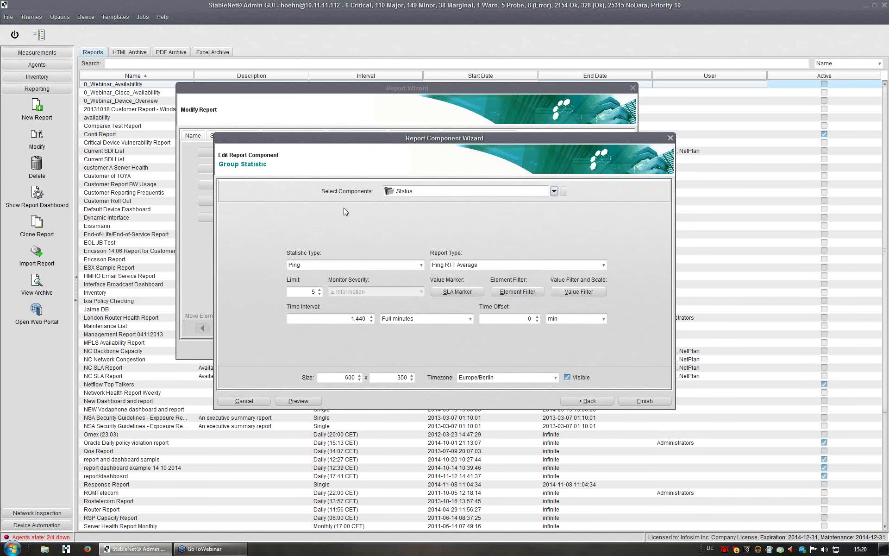
Step: Enter a limit of 5 for the Ping of all Devices statistic, toggle its visibility off and on, and finish the component
{"action": "double_click", "coordinate": [314, 292]}
{"action": "type", "text": "5"}
{"action": "left_click_drag", "start_coordinate": [493, 139], "coordinate": [455, 77]}
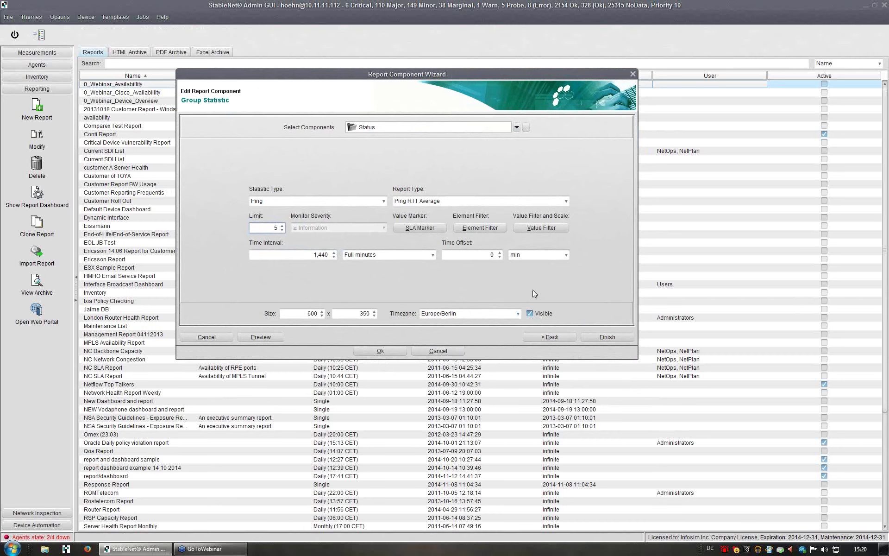
{"action": "left_click_drag", "start_coordinate": [451, 74], "coordinate": [452, 108]}
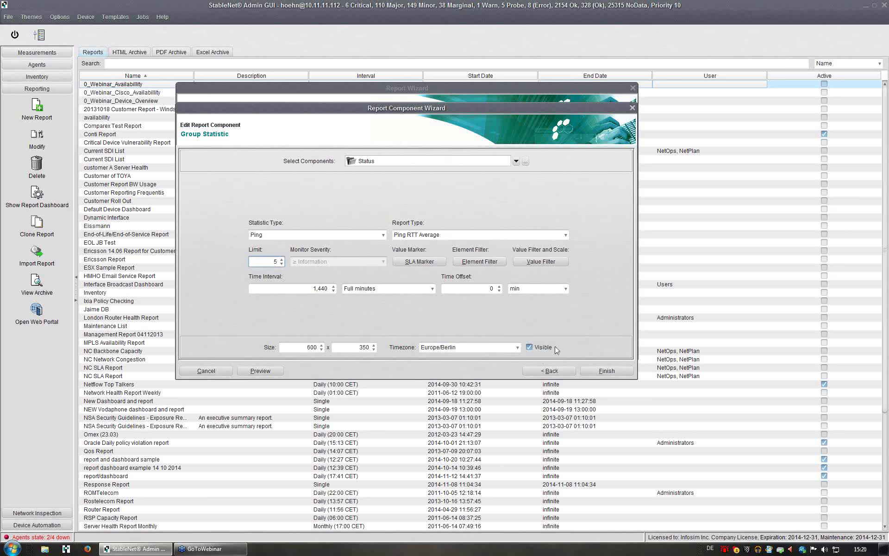
{"action": "left_click", "coordinate": [529, 347]}
{"action": "left_click", "coordinate": [529, 347]}
{"action": "left_click", "coordinate": [606, 371]}
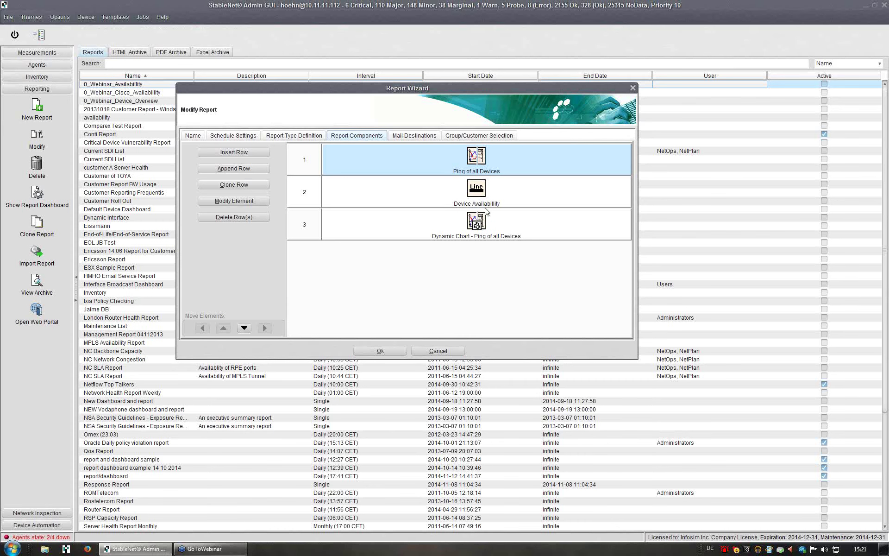
Step: Review the Dynamic Chart settings based on Ping of all Devices, including its Top-N chart choice, and close the report without saving
{"action": "left_click", "coordinate": [479, 225]}
{"action": "double_click", "coordinate": [479, 225]}
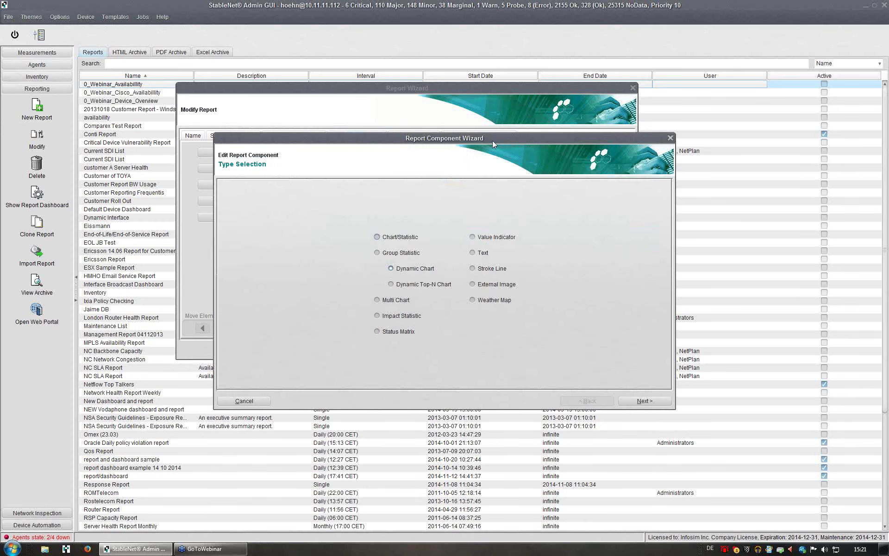
{"action": "left_click_drag", "start_coordinate": [491, 138], "coordinate": [458, 116]}
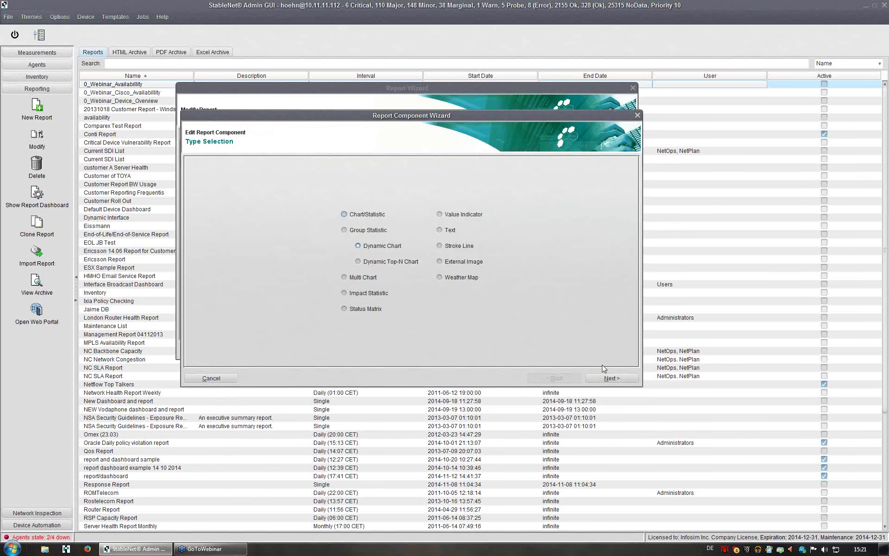
{"action": "left_click", "coordinate": [615, 379]}
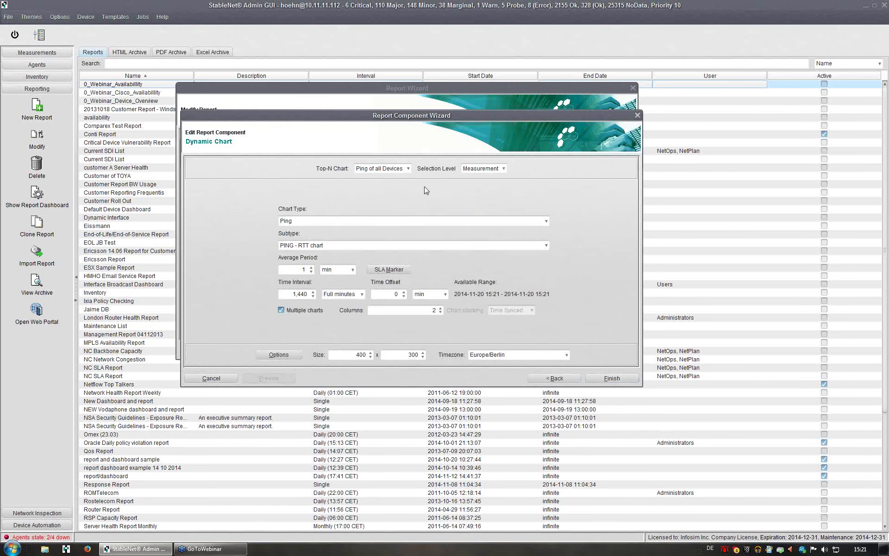
{"action": "left_click", "coordinate": [404, 170]}
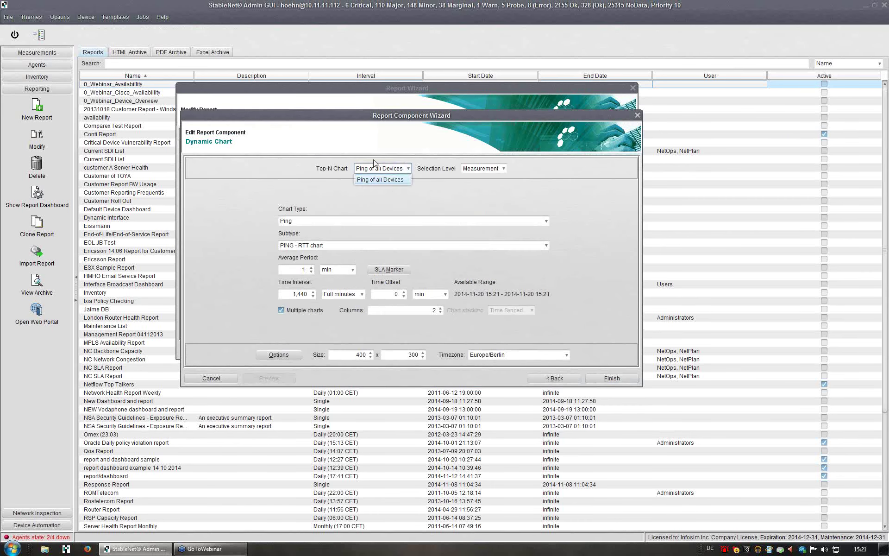
{"action": "left_click", "coordinate": [408, 169]}
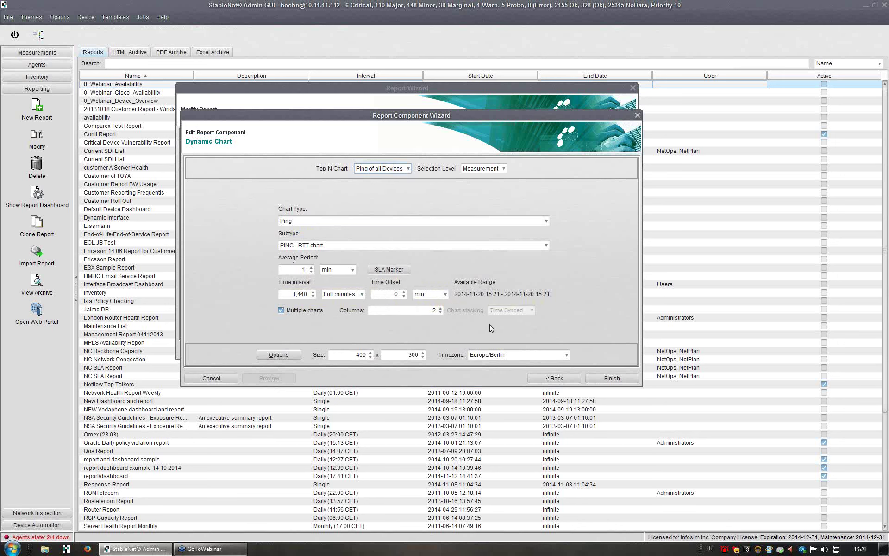
{"action": "left_click", "coordinate": [622, 377]}
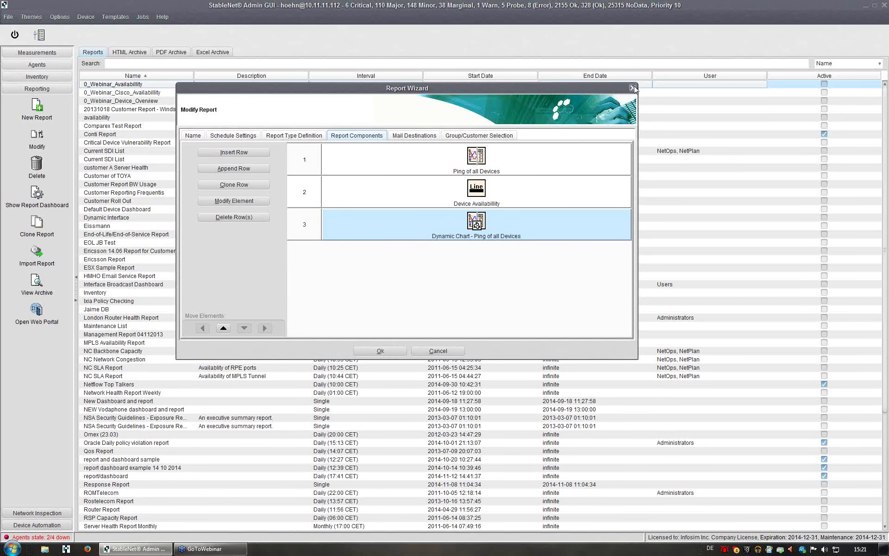
{"action": "left_click", "coordinate": [632, 87]}
Step: Return to the measurement tree and select the Routerlab group
{"action": "left_click", "coordinate": [42, 52]}
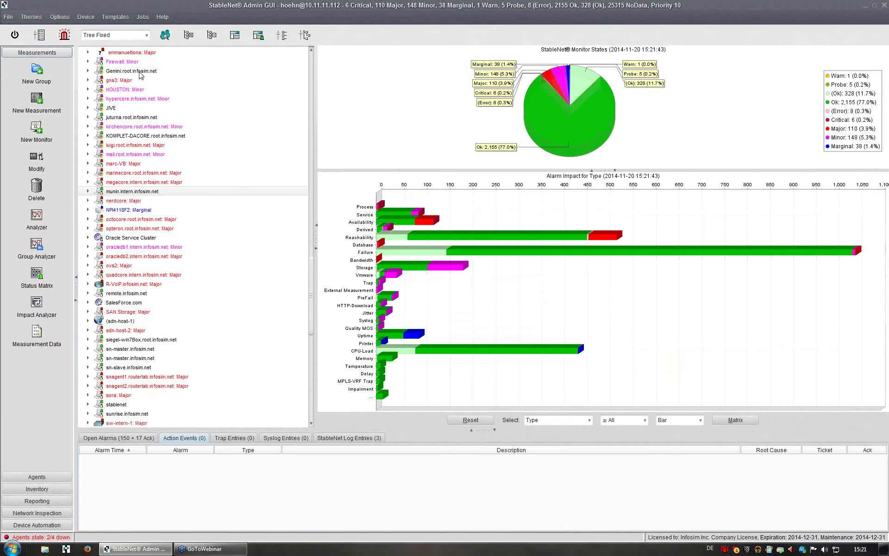
{"action": "scroll", "coordinate": [165, 155], "scroll_direction": "up", "scroll_amount": 12}
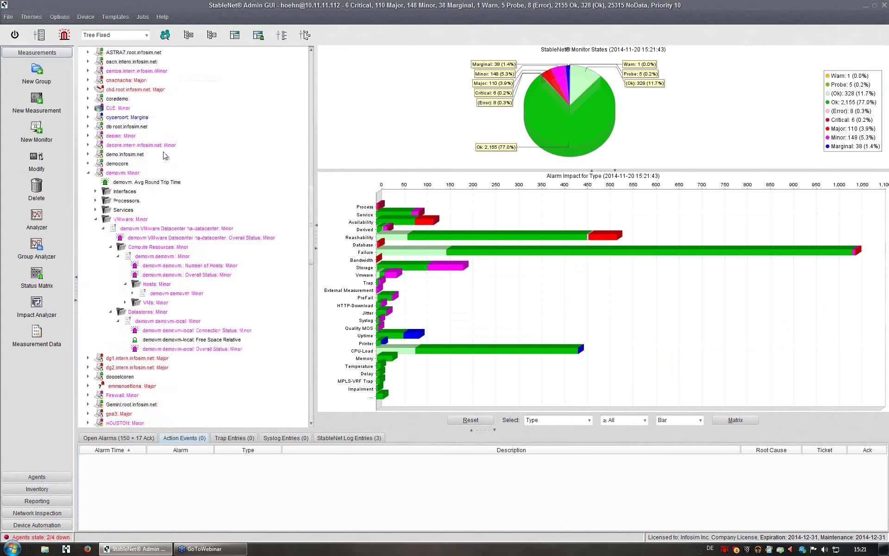
{"action": "scroll", "coordinate": [202, 217], "scroll_direction": "down", "scroll_amount": 15}
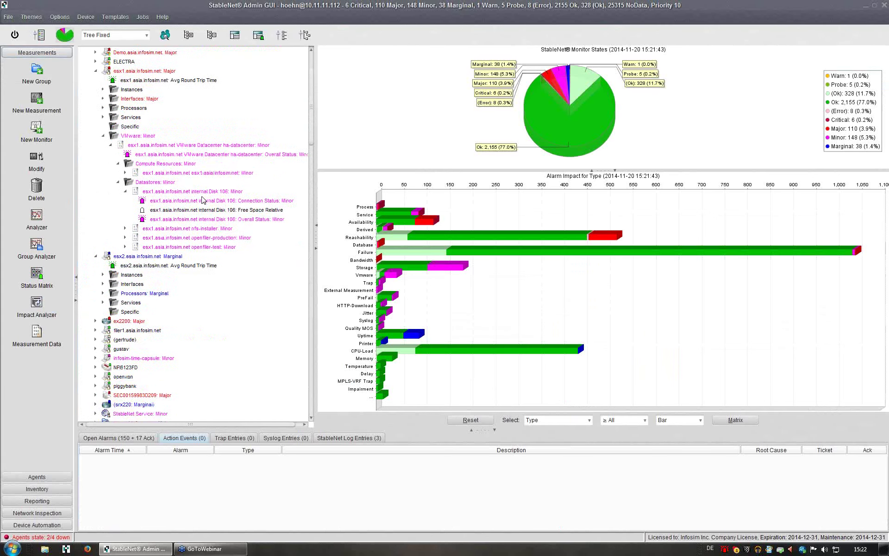
{"action": "scroll", "coordinate": [202, 200], "scroll_direction": "down", "scroll_amount": 6}
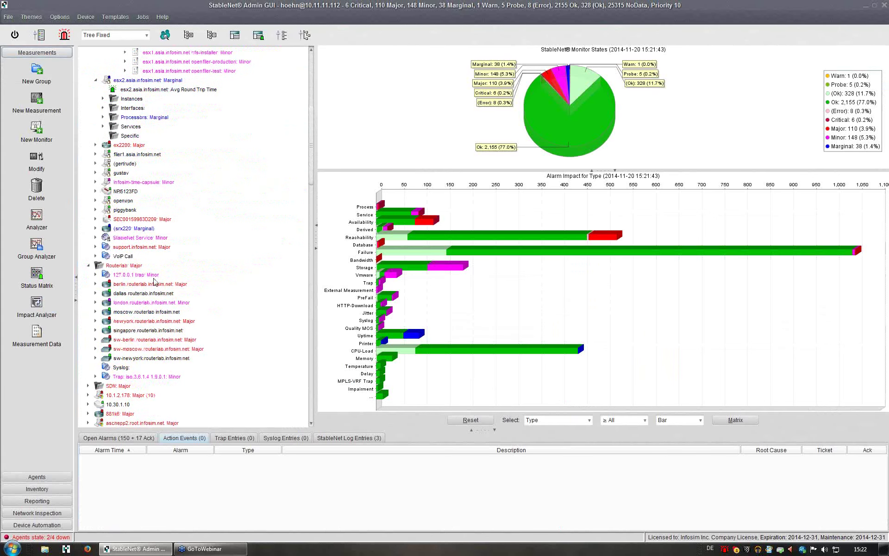
{"action": "left_click", "coordinate": [123, 266]}
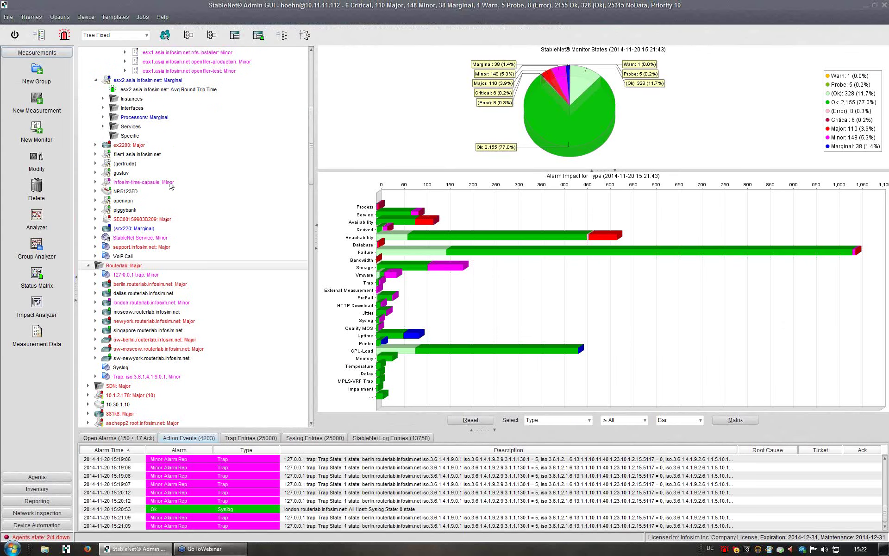
Step: Collapse the esx1.asia.infosim.net device and the Infosim_Asia group in the measurement tree
{"action": "scroll", "coordinate": [162, 176], "scroll_direction": "up", "scroll_amount": 3}
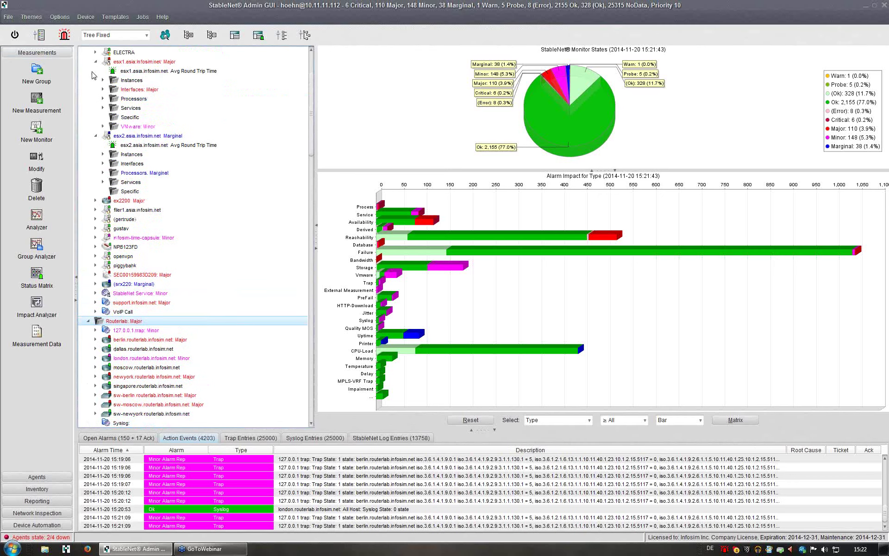
{"action": "left_click", "coordinate": [96, 62]}
{"action": "scroll", "coordinate": [90, 102], "scroll_direction": "up", "scroll_amount": 5}
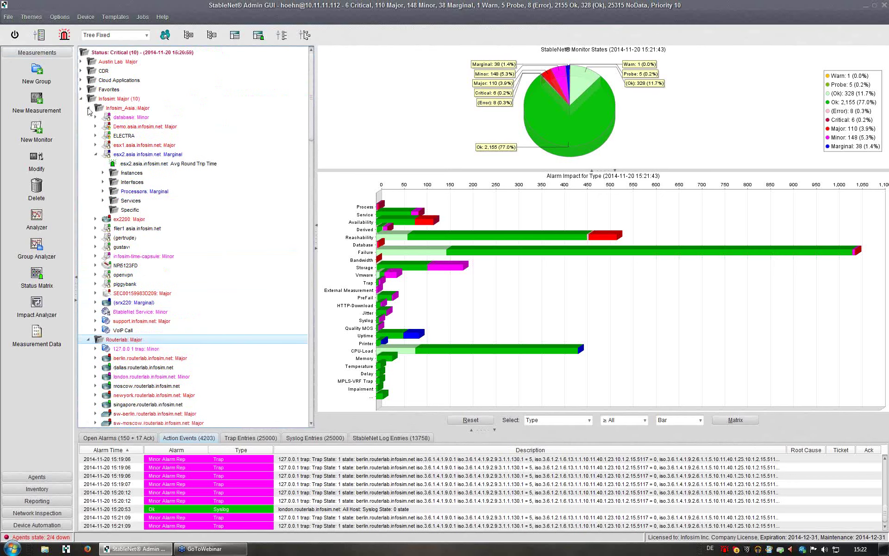
{"action": "left_click", "coordinate": [88, 108]}
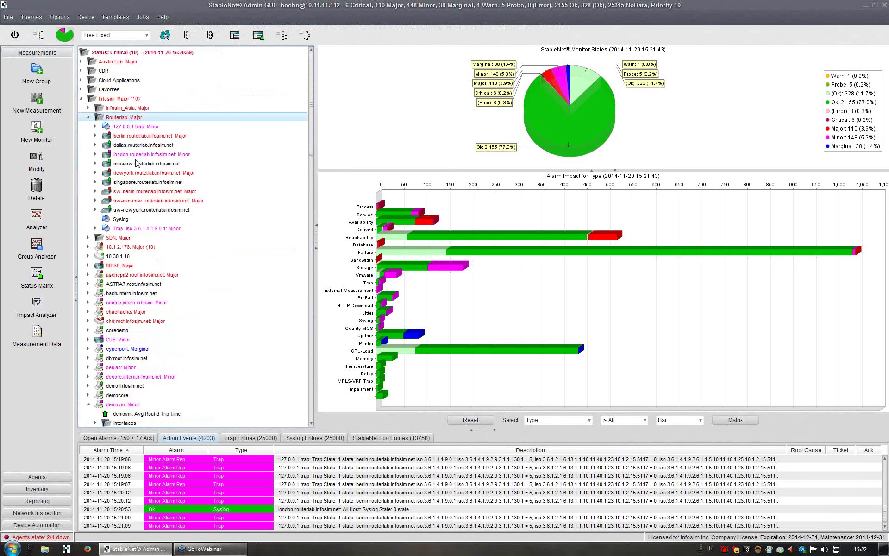
Step: Show the 0_Webinar_Availability dynamic dashboard for the Routerlab group
{"action": "right_click", "coordinate": [123, 119]}
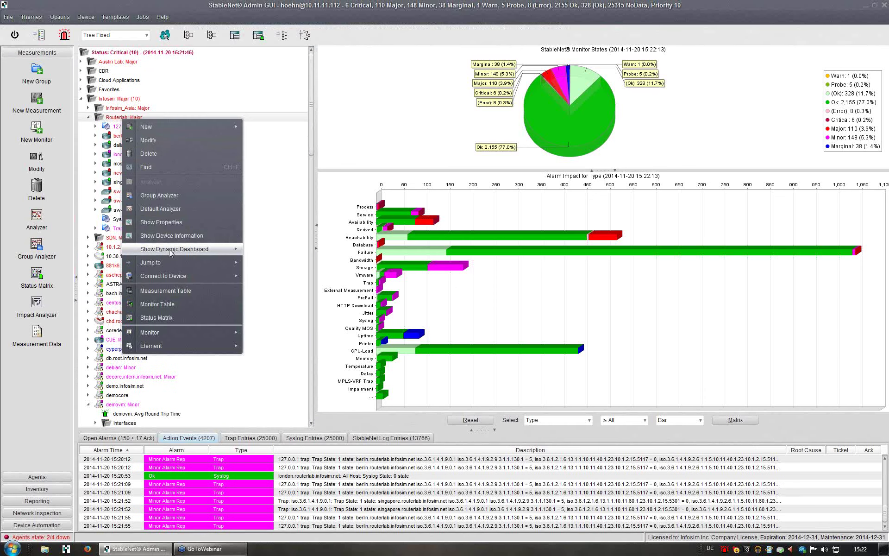
{"action": "mouse_move", "coordinate": [171, 252]}
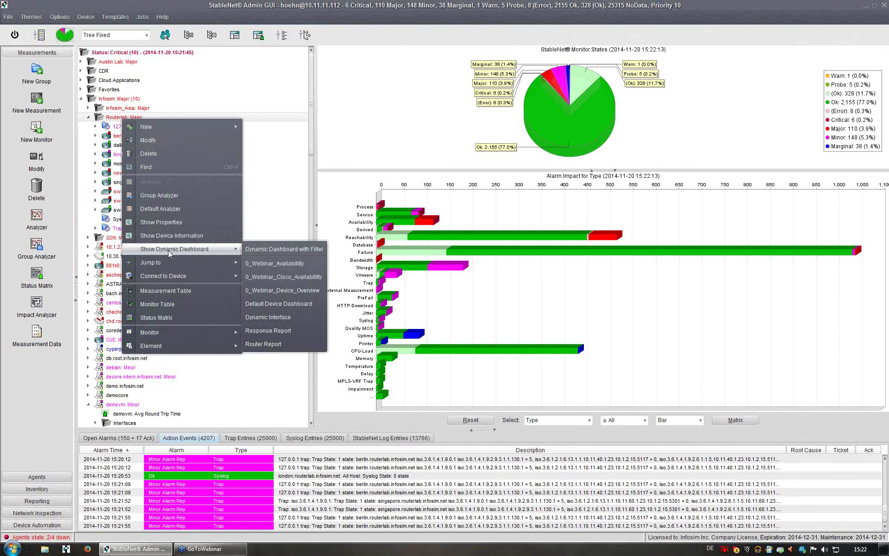
{"action": "left_click", "coordinate": [283, 263]}
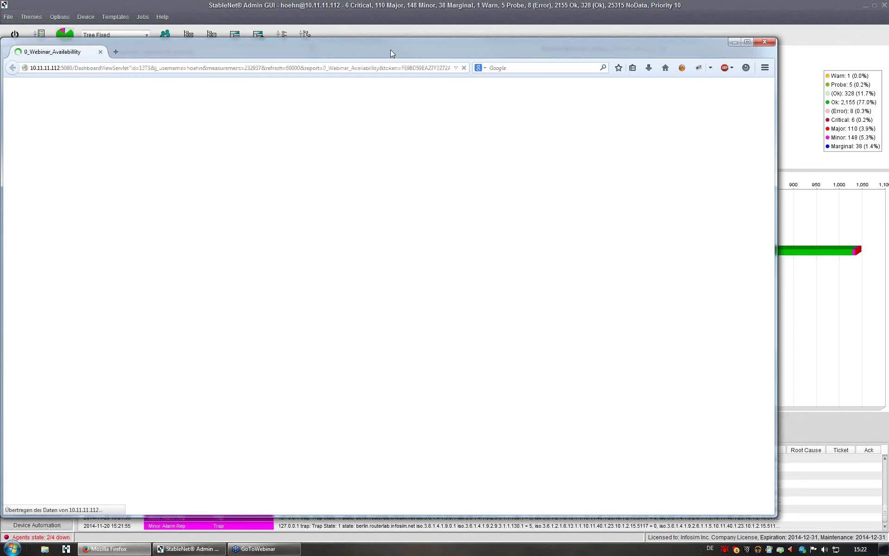
{"action": "left_click_drag", "start_coordinate": [387, 44], "coordinate": [419, 35]}
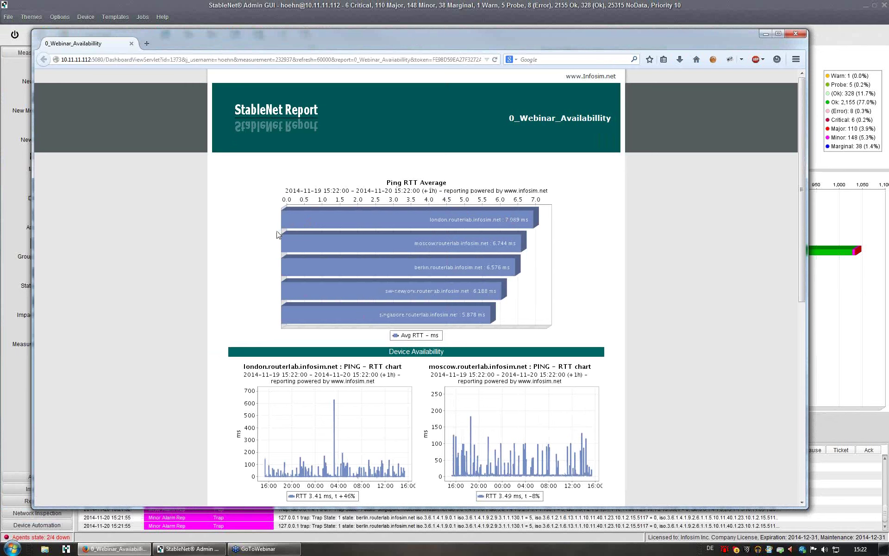
Step: Examine the Ping RTT Average ranking and the per-device RTT charts of the Routerlab dashboard, and close it
{"action": "mouse_move", "coordinate": [516, 319]}
{"action": "scroll", "coordinate": [564, 271], "scroll_direction": "down", "scroll_amount": 1}
{"action": "scroll", "coordinate": [563, 271], "scroll_direction": "down", "scroll_amount": 9}
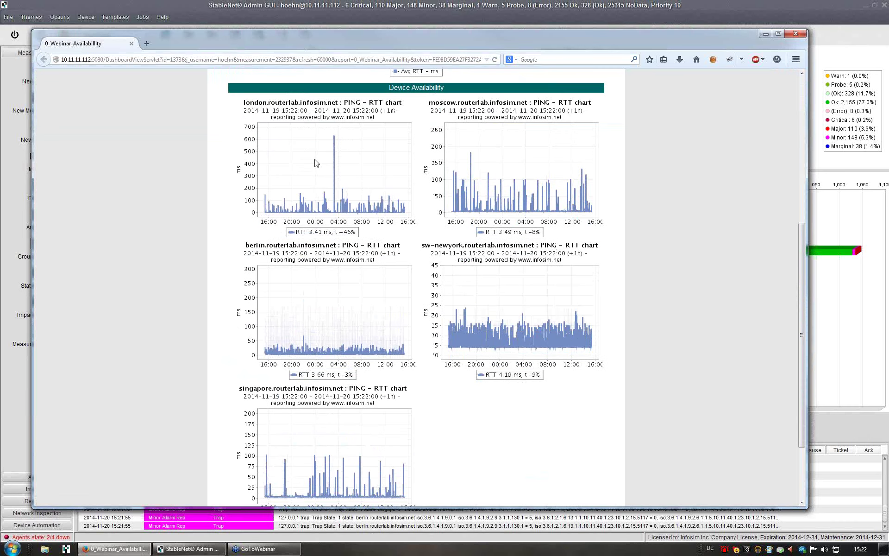
{"action": "scroll", "coordinate": [316, 162], "scroll_direction": "up", "scroll_amount": 6}
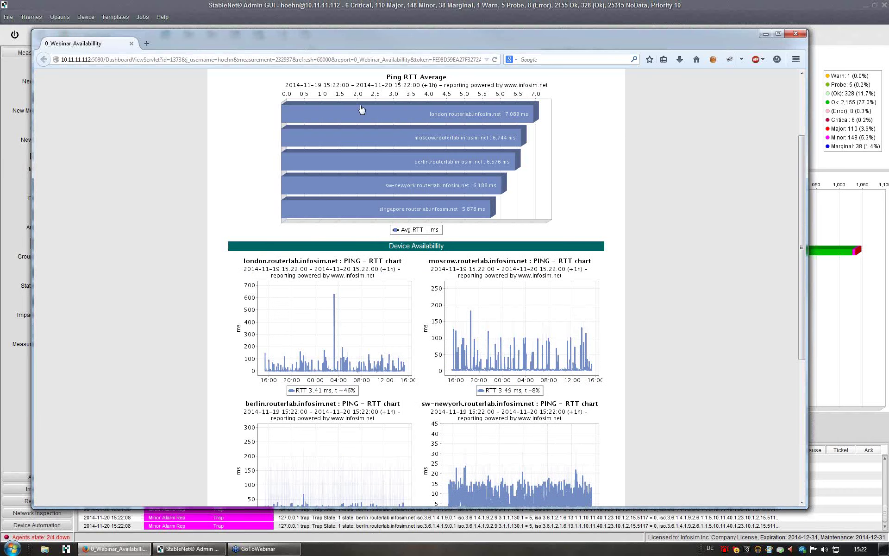
{"action": "scroll", "coordinate": [391, 255], "scroll_direction": "down", "scroll_amount": 4}
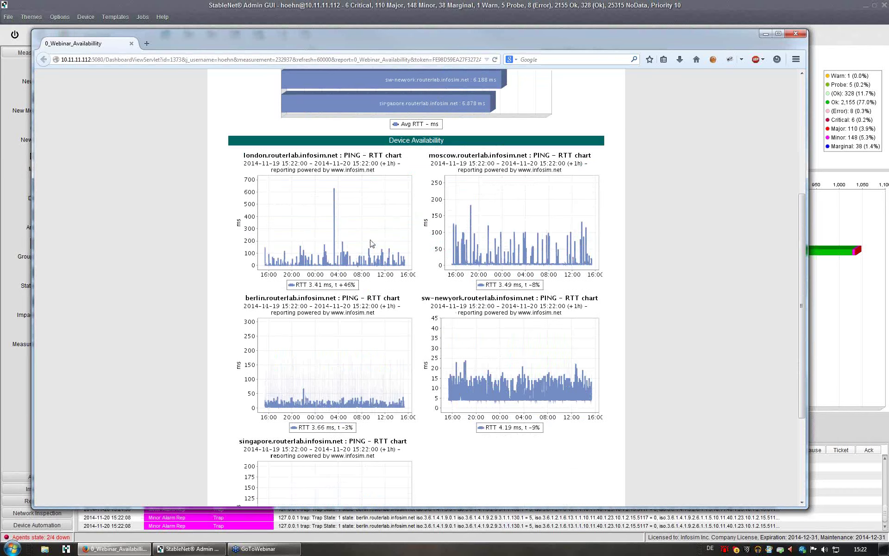
{"action": "scroll", "coordinate": [297, 267], "scroll_direction": "down", "scroll_amount": 1}
{"action": "scroll", "coordinate": [297, 266], "scroll_direction": "down", "scroll_amount": 4}
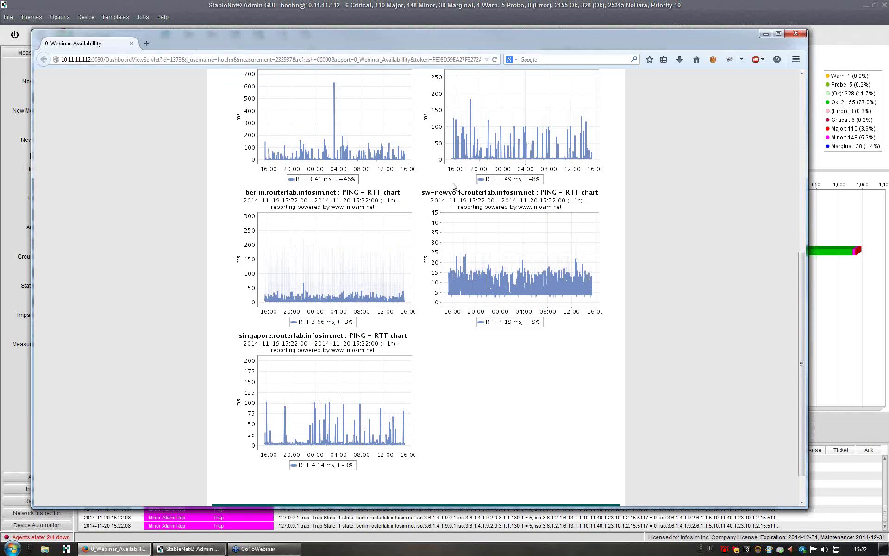
{"action": "scroll", "coordinate": [453, 186], "scroll_direction": "up", "scroll_amount": 4}
{"action": "scroll", "coordinate": [440, 205], "scroll_direction": "up", "scroll_amount": 8}
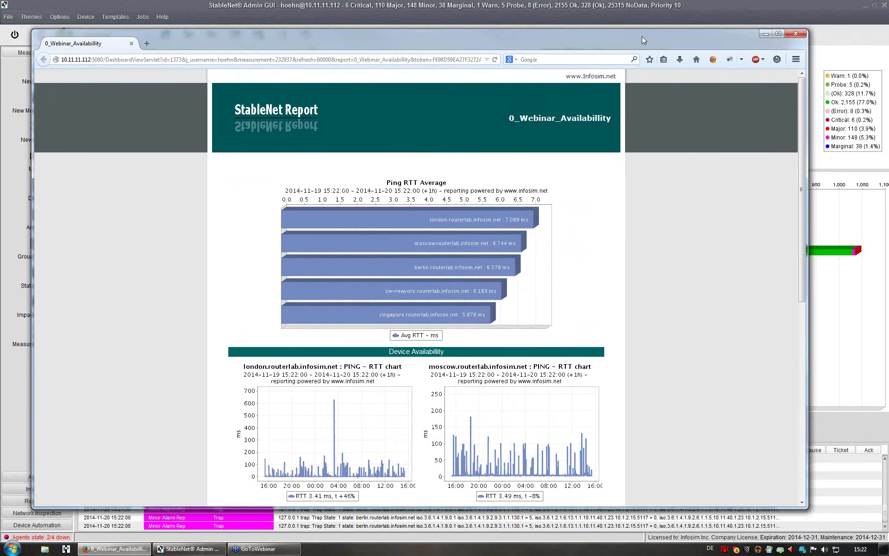
{"action": "left_click_drag", "start_coordinate": [642, 36], "coordinate": [529, 43]}
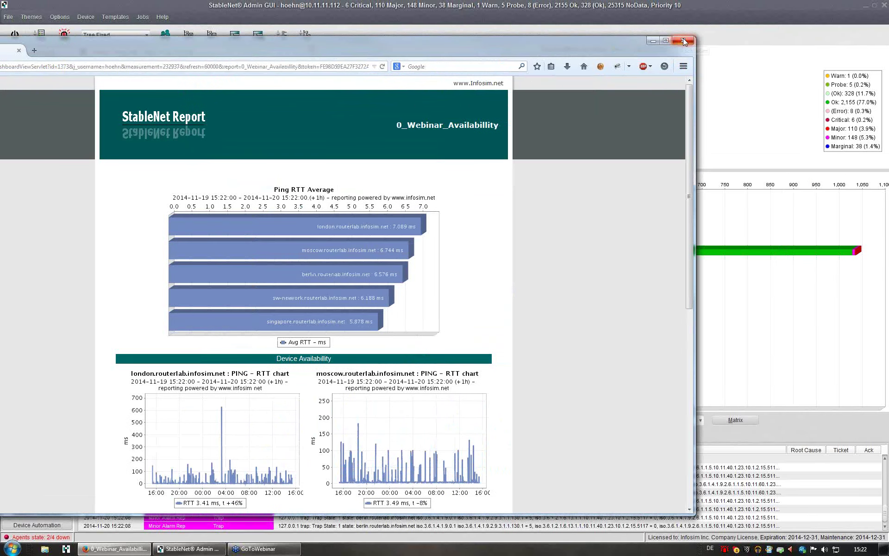
{"action": "left_click", "coordinate": [684, 41]}
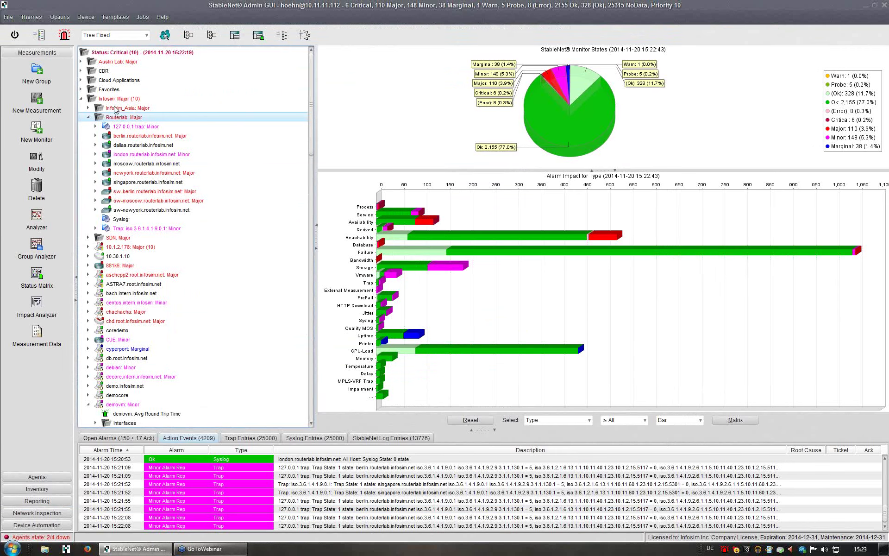
Step: Show the 0_Webinar_Availability dynamic dashboard for the Infosim_Asia group, and close it
{"action": "left_click", "coordinate": [115, 108]}
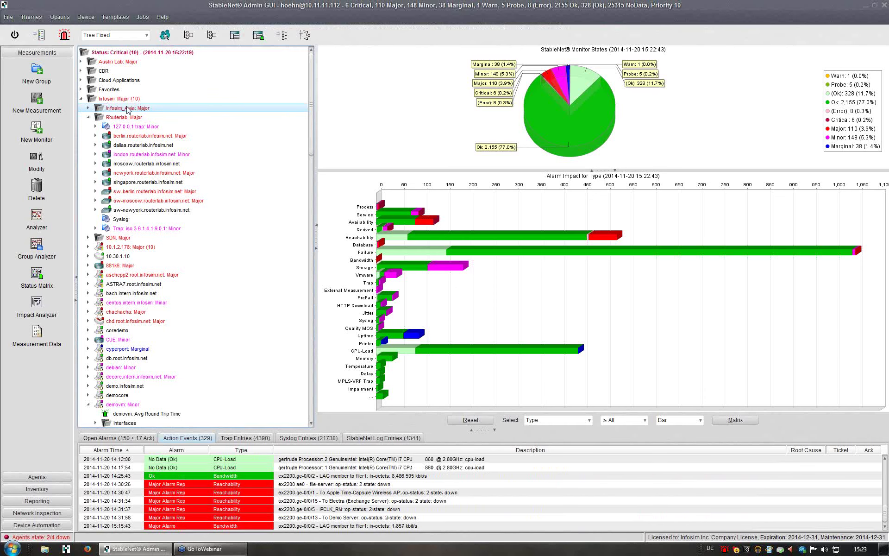
{"action": "right_click", "coordinate": [128, 109]}
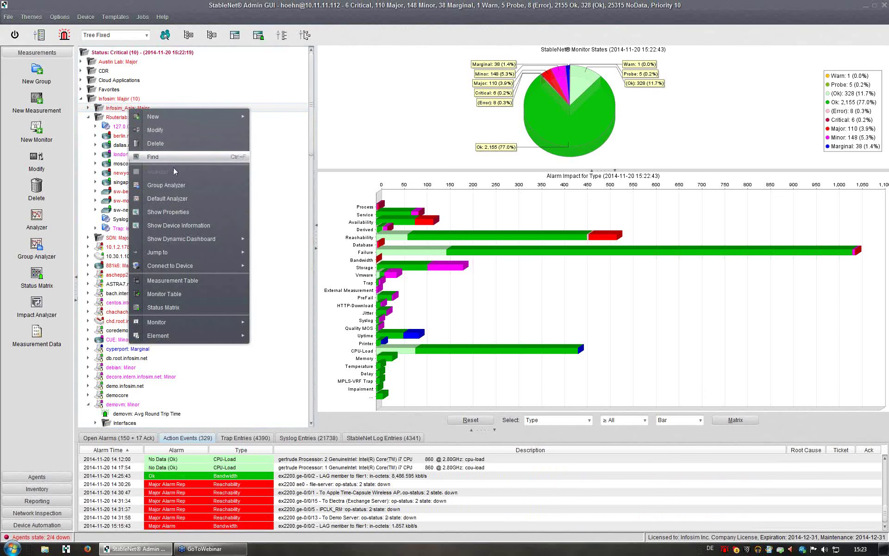
{"action": "mouse_move", "coordinate": [213, 239]}
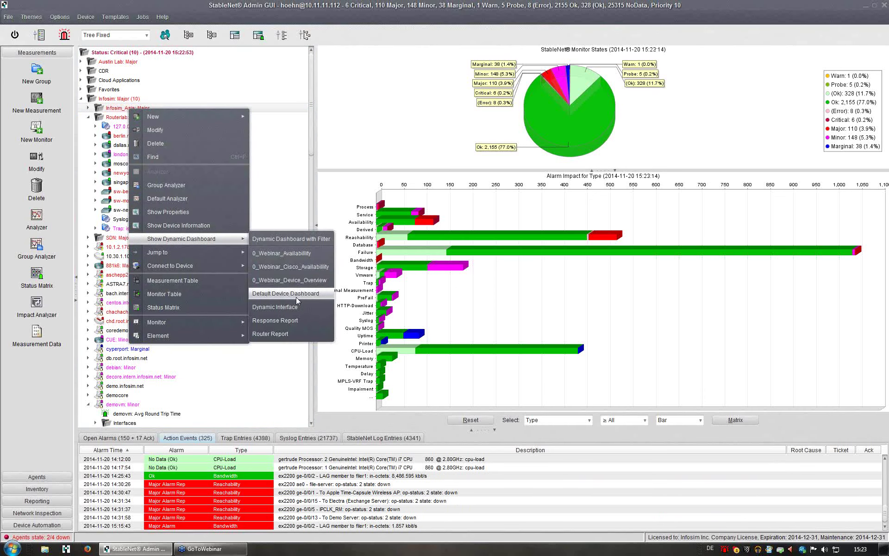
{"action": "left_click", "coordinate": [301, 254]}
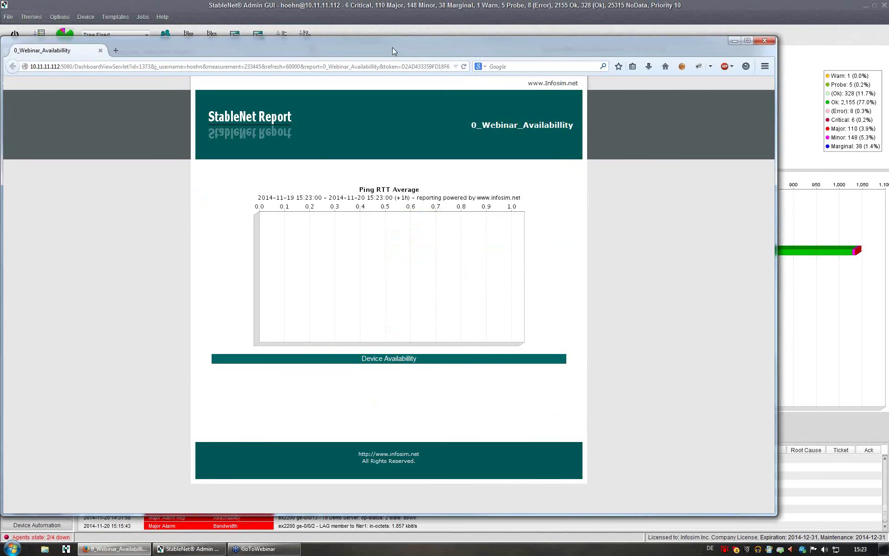
{"action": "left_click_drag", "start_coordinate": [393, 47], "coordinate": [317, 51]}
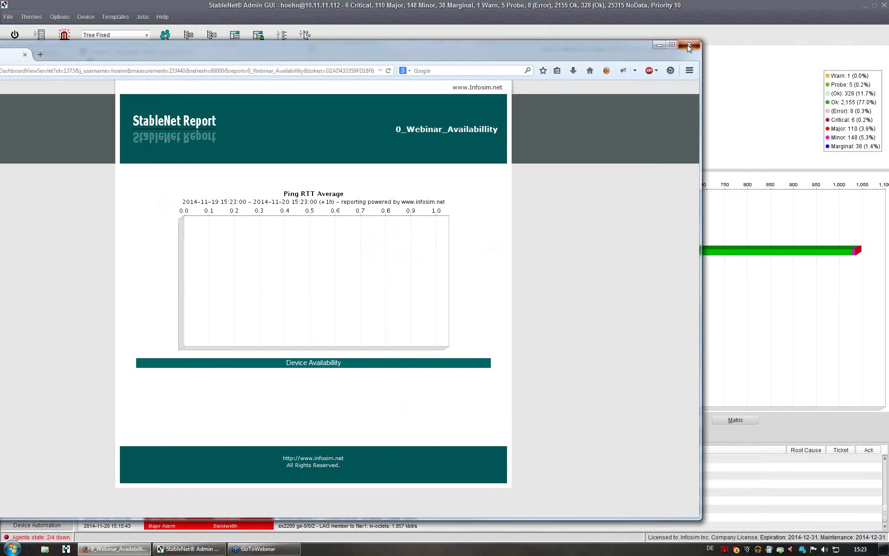
{"action": "left_click", "coordinate": [688, 45]}
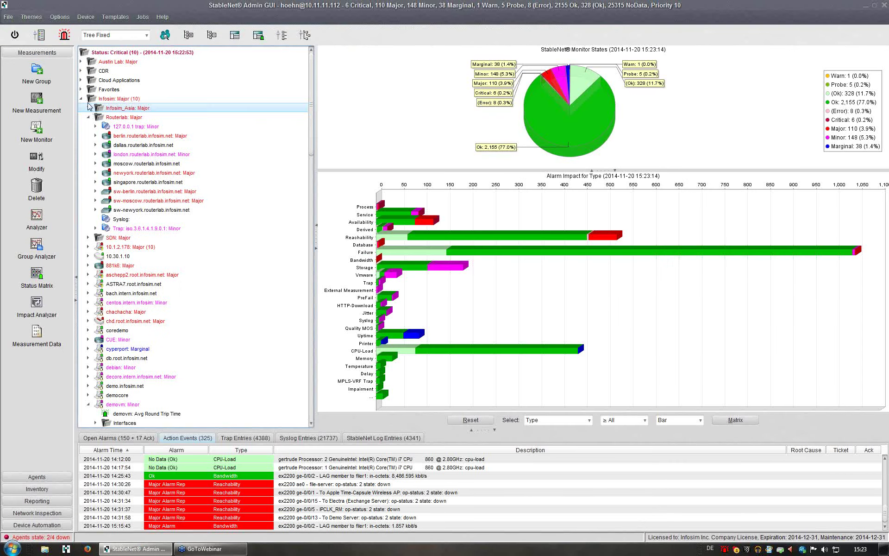
Step: Show the 0_Webinar_Availability dynamic dashboard for the root Status group of the measurement tree
{"action": "left_click", "coordinate": [106, 53]}
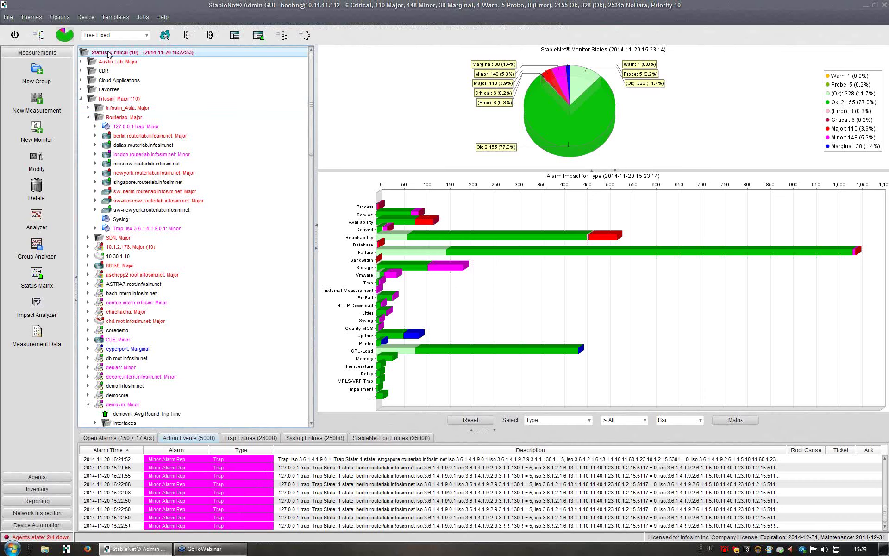
{"action": "right_click", "coordinate": [107, 54]}
{"action": "mouse_move", "coordinate": [186, 184]}
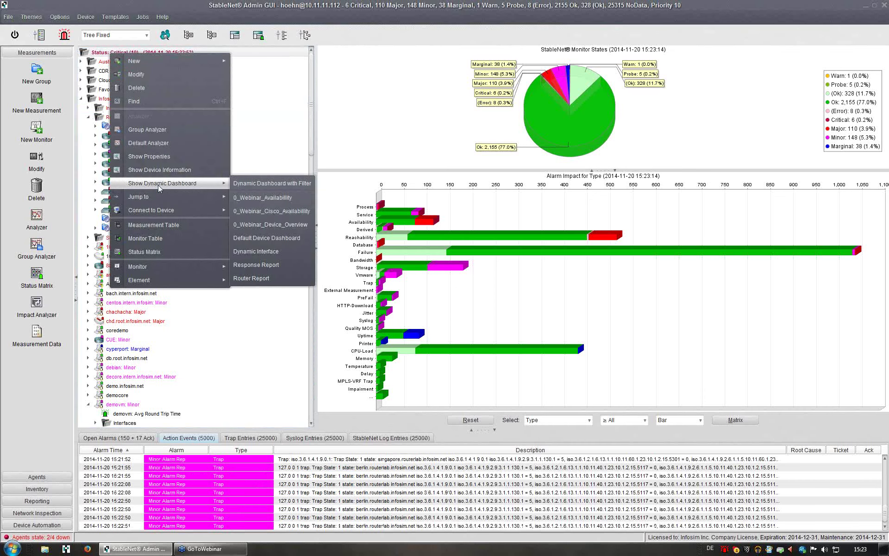
{"action": "left_click", "coordinate": [264, 210]}
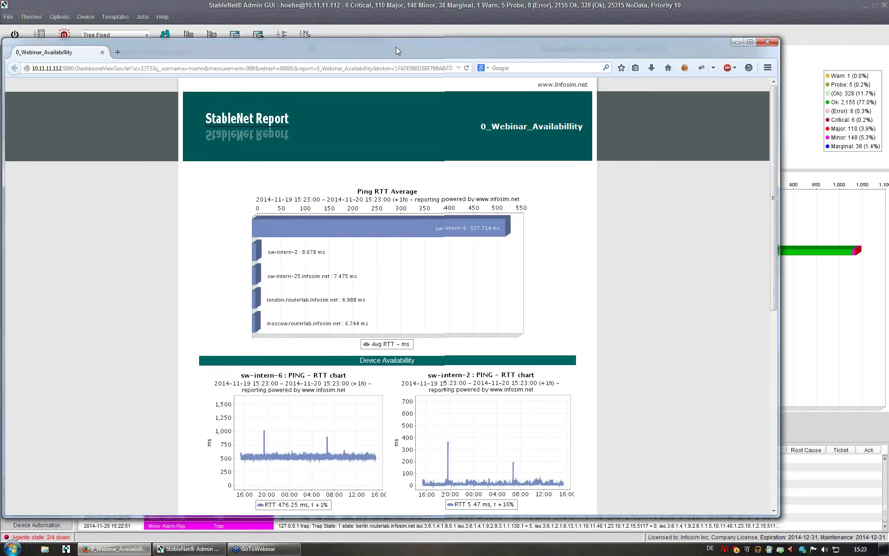
{"action": "left_click_drag", "start_coordinate": [395, 46], "coordinate": [412, 26]}
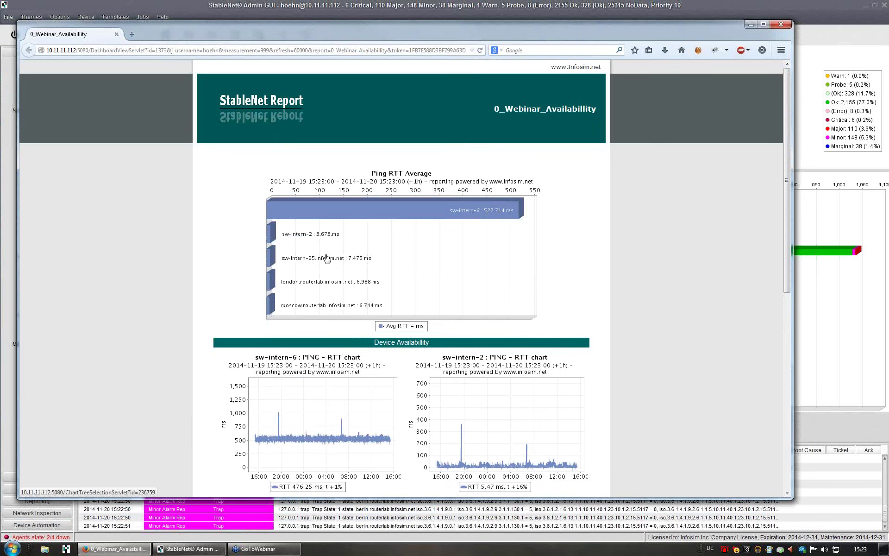
Step: Examine the average ping ranking and the device RTT charts across the whole tree, and close the dashboard
{"action": "scroll", "coordinate": [350, 344], "scroll_direction": "down", "scroll_amount": 1}
{"action": "scroll", "coordinate": [257, 236], "scroll_direction": "down", "scroll_amount": 3}
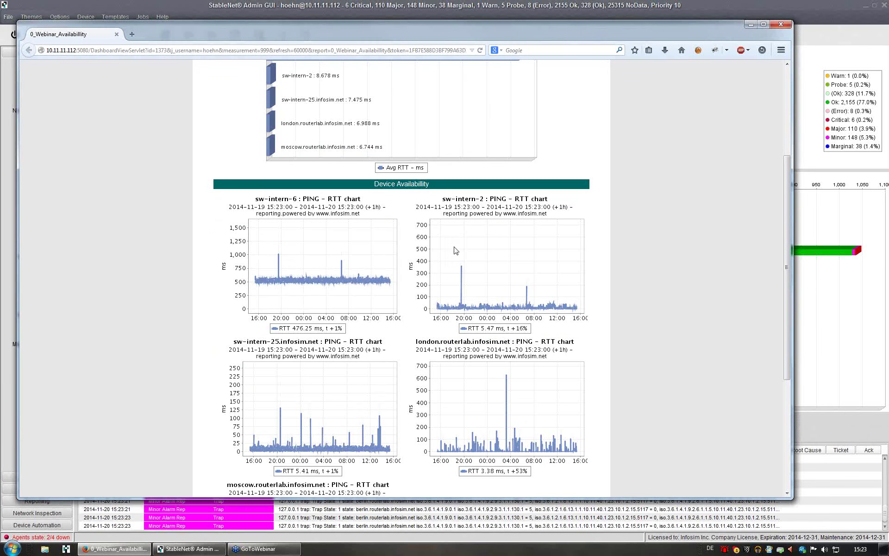
{"action": "scroll", "coordinate": [616, 281], "scroll_direction": "down", "scroll_amount": 3}
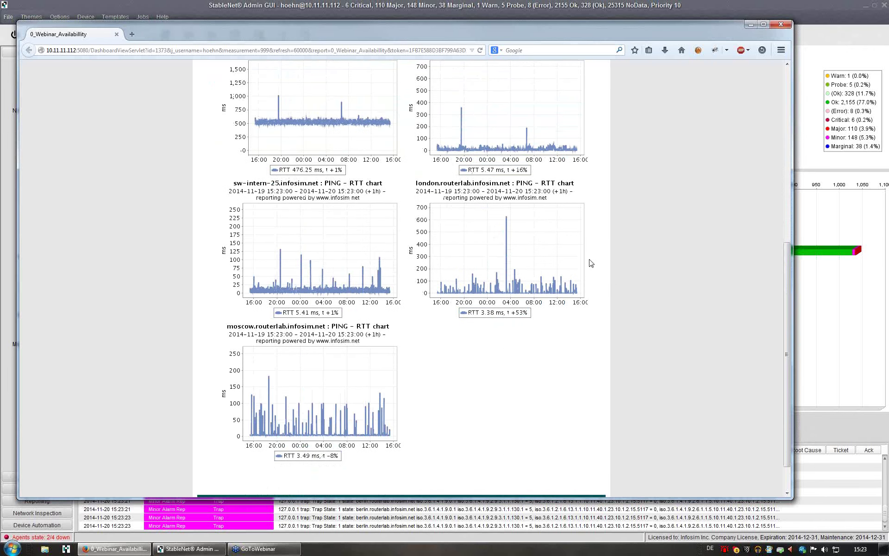
{"action": "scroll", "coordinate": [592, 262], "scroll_direction": "up", "scroll_amount": 6}
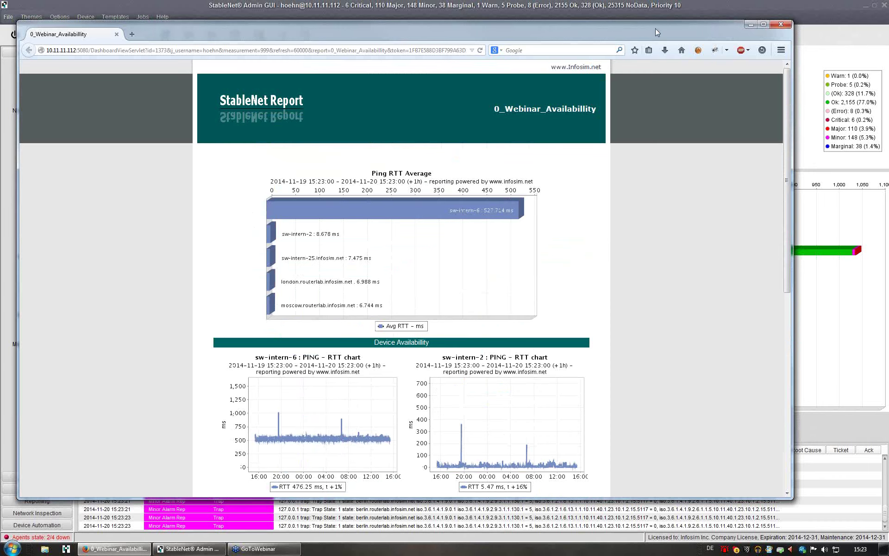
{"action": "mouse_move", "coordinate": [655, 29]}
{"action": "left_mouse_down"}
{"action": "mouse_move", "coordinate": [602, 34]}
{"action": "mouse_move", "coordinate": [655, 38]}
{"action": "left_mouse_up"}
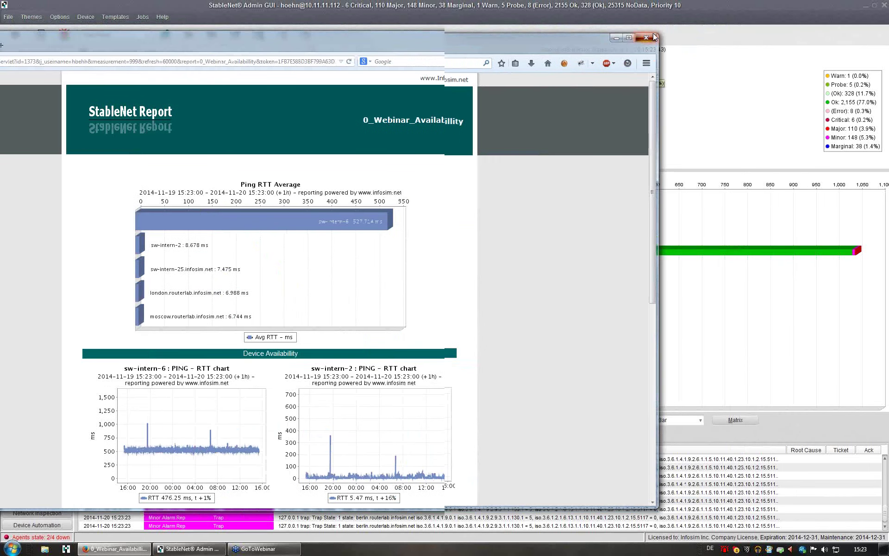
{"action": "left_click", "coordinate": [655, 37]}
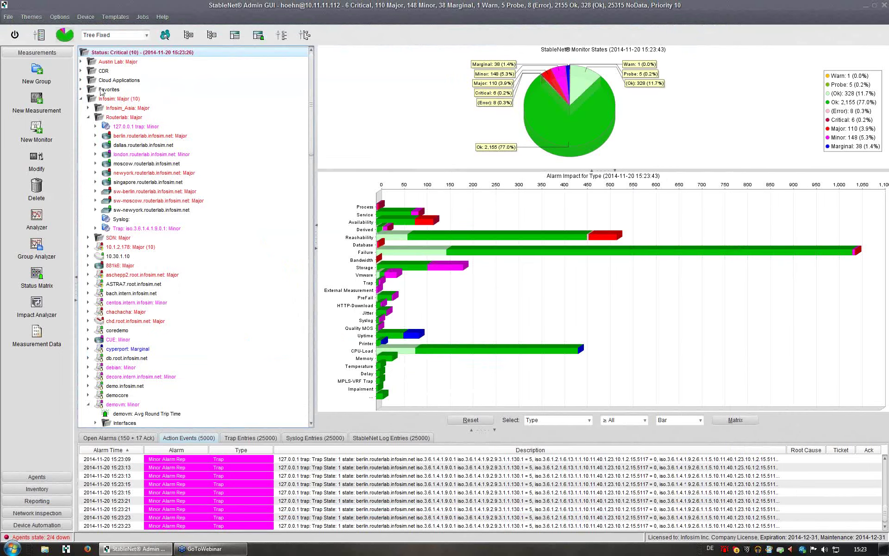
Step: Open the 0_Webinar_Availability report for editing and bring up the settings of its first component, the Ping group statistic
{"action": "left_click", "coordinate": [33, 501]}
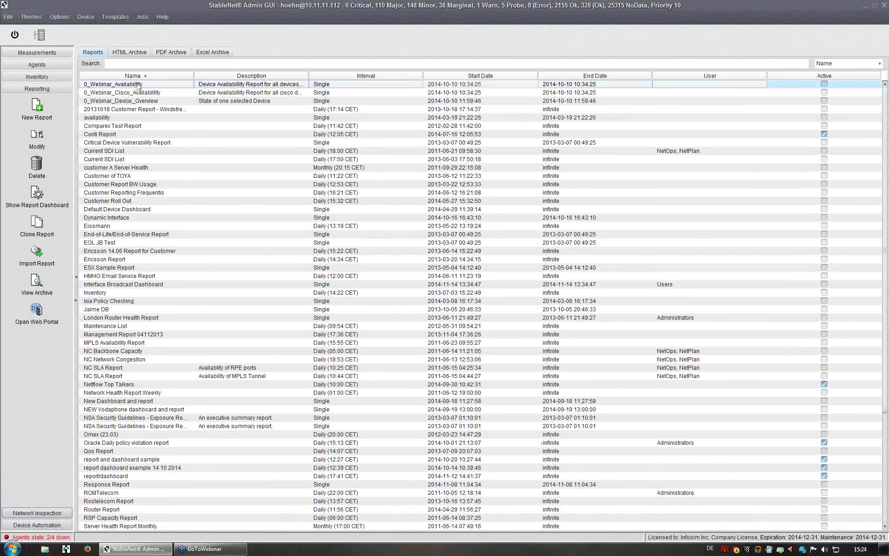
{"action": "double_click", "coordinate": [136, 85]}
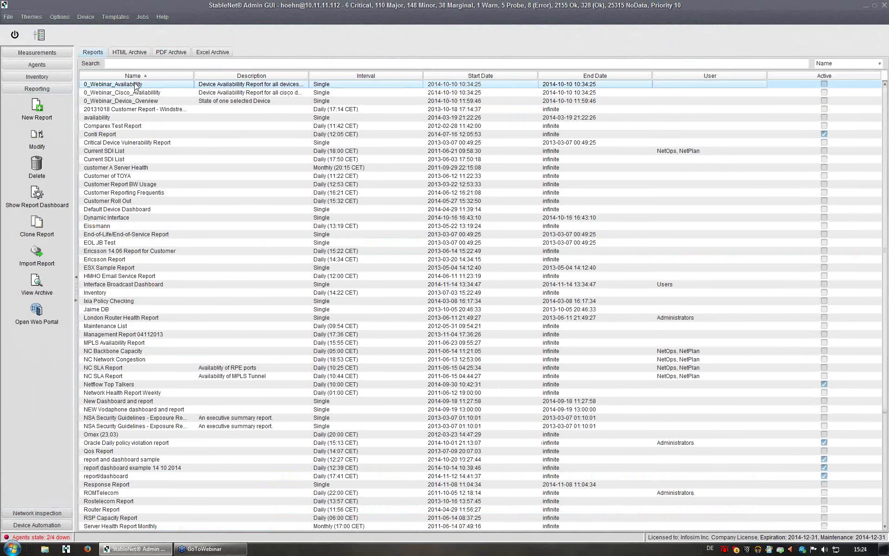
{"action": "left_click", "coordinate": [521, 206]}
{"action": "double_click", "coordinate": [521, 206]}
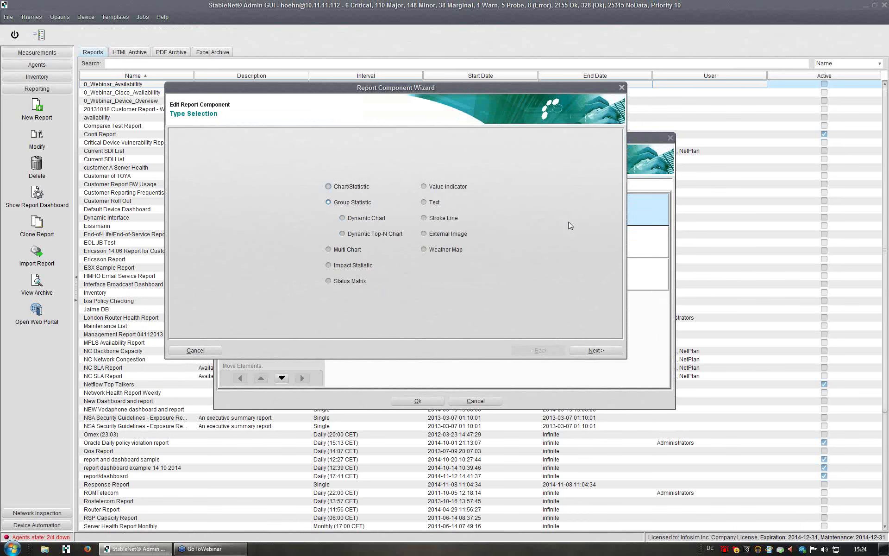
{"action": "left_click_drag", "start_coordinate": [413, 92], "coordinate": [441, 83]}
{"action": "left_click", "coordinate": [625, 341]}
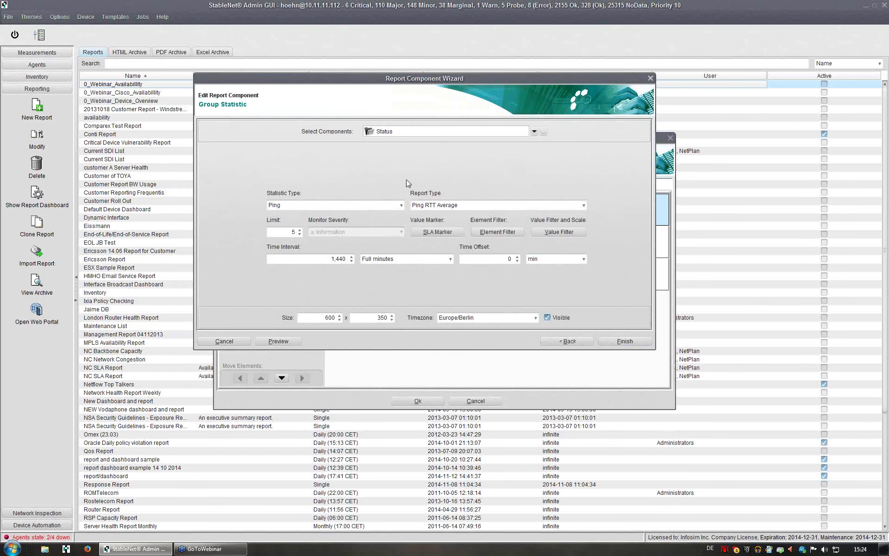
Step: Set the Device System Vendor element filter of the Ping group statistic to Microsoft and apply it
{"action": "left_click", "coordinate": [499, 236]}
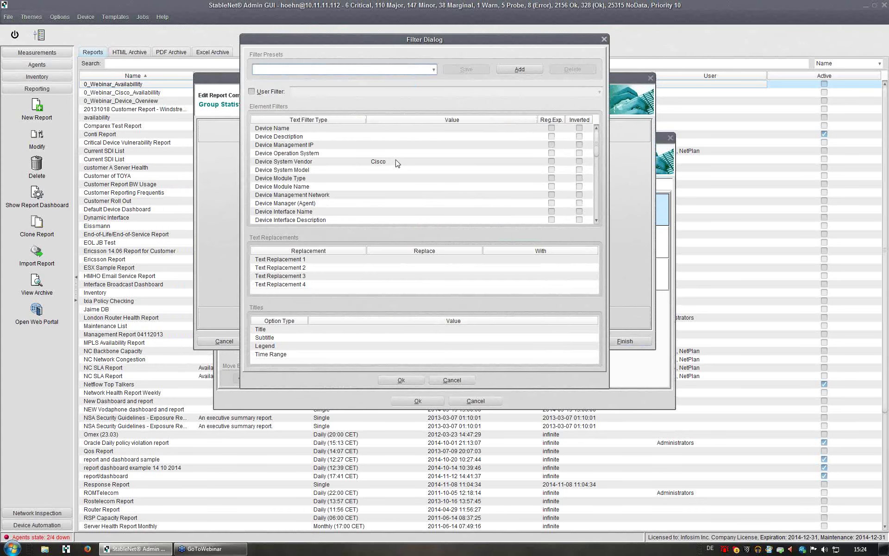
{"action": "left_click_drag", "start_coordinate": [407, 34], "coordinate": [447, 88]}
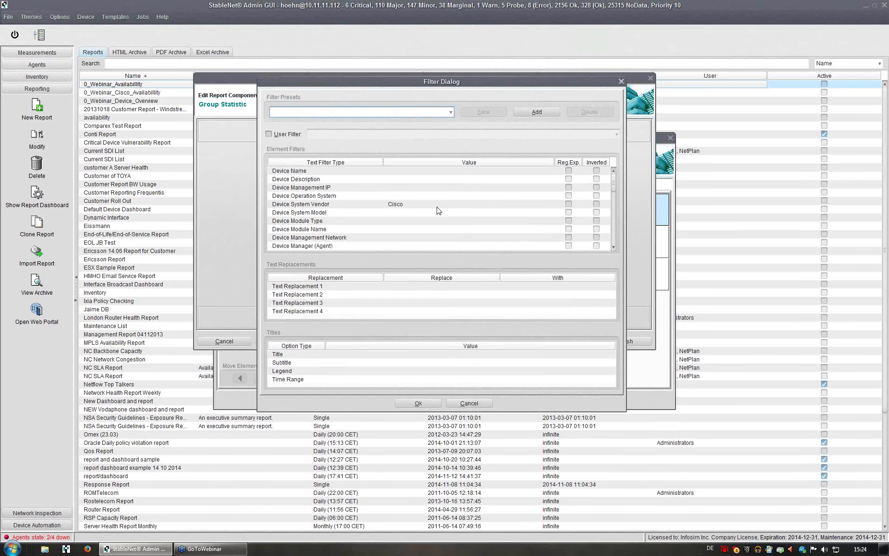
{"action": "double_click", "coordinate": [413, 204]}
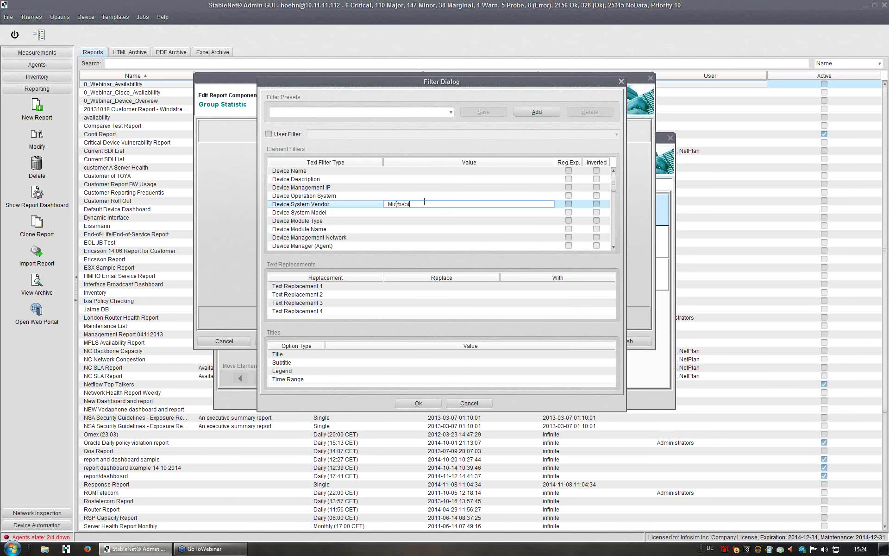
{"action": "key", "text": "Return"}
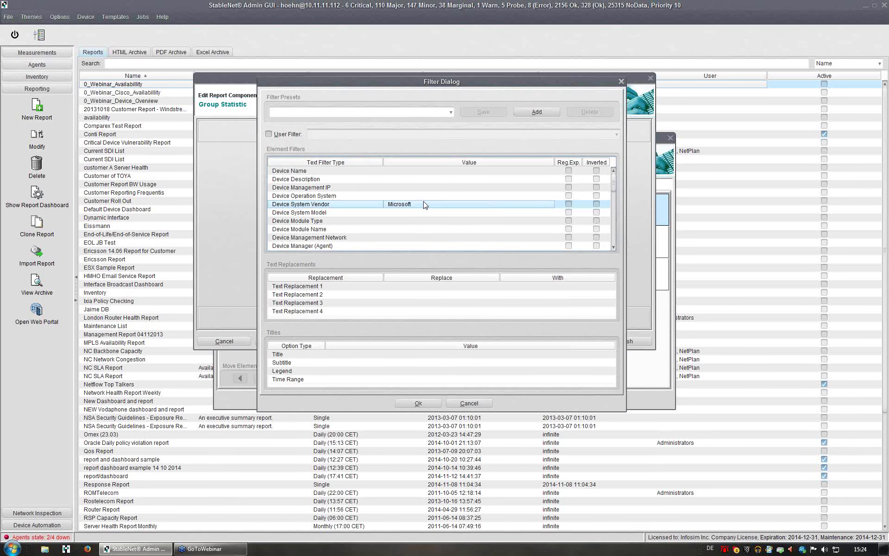
{"action": "left_click", "coordinate": [418, 404]}
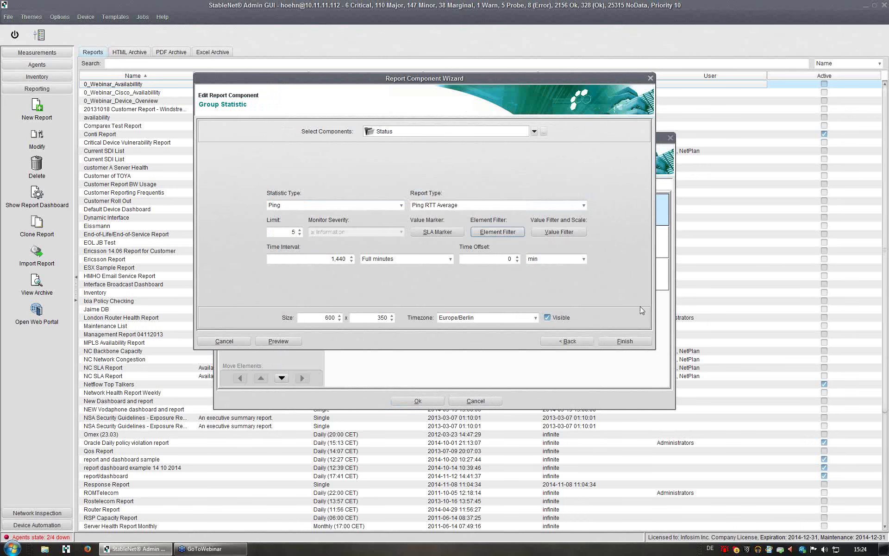
Step: Finish the Ping group statistic component, save the modified 0_Webinar_Availability report, and switch to the measurement tree
{"action": "left_click", "coordinate": [625, 342]}
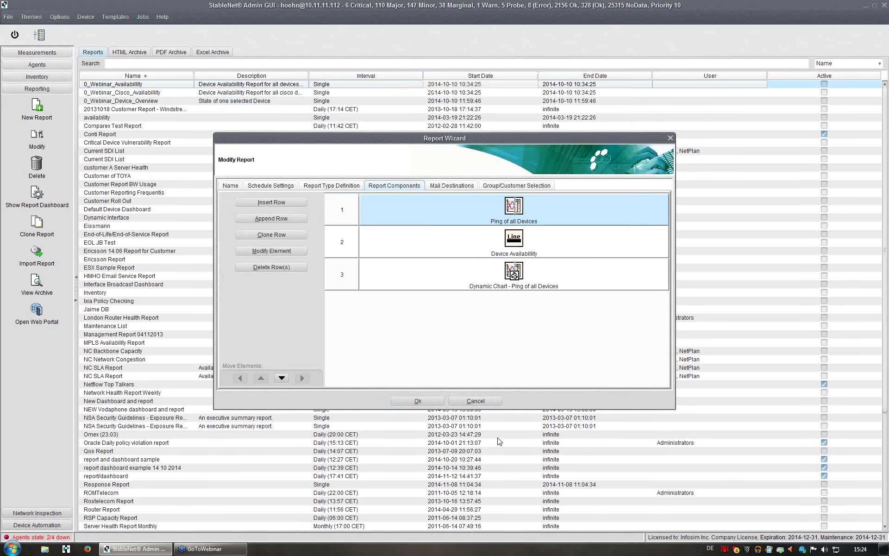
{"action": "left_click", "coordinate": [417, 406]}
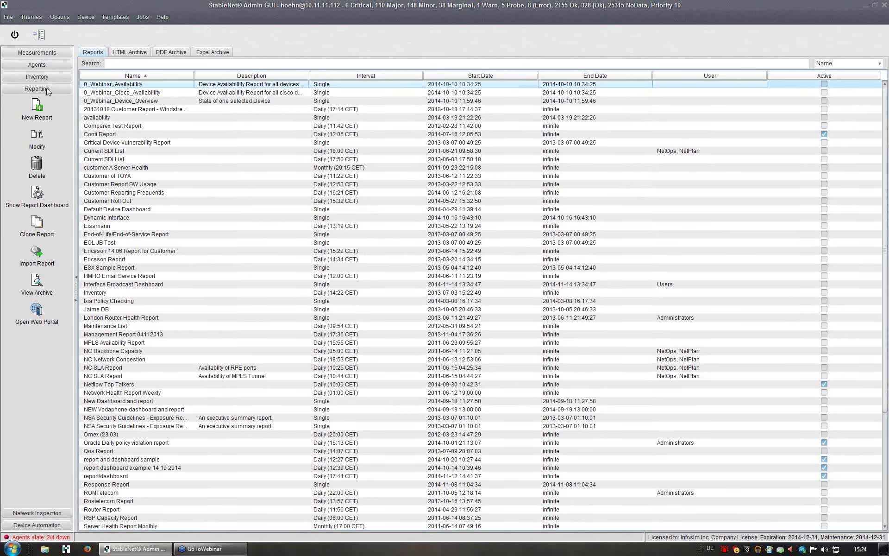
{"action": "left_click", "coordinate": [43, 53]}
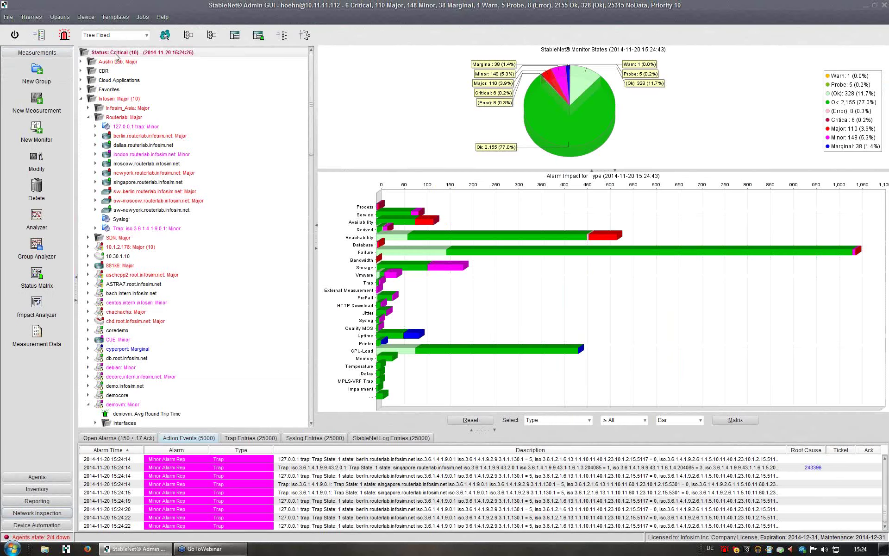
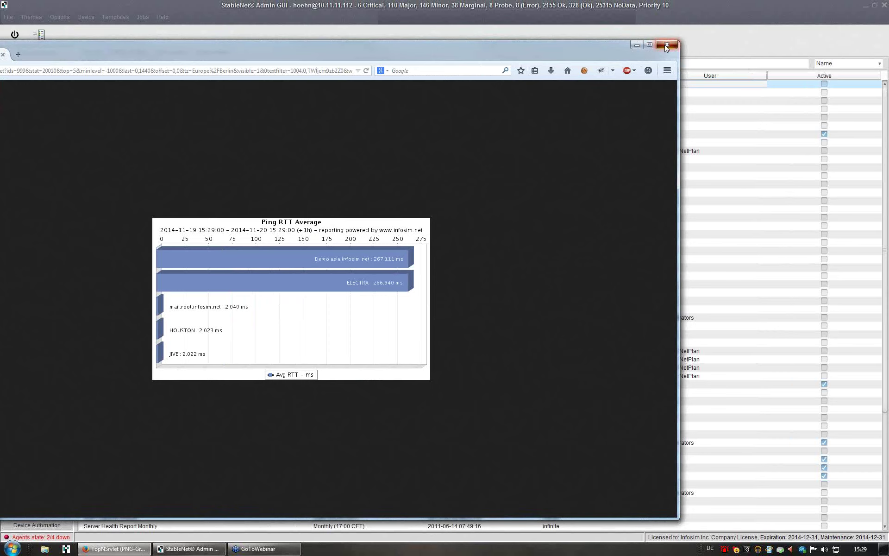
Step: Close the Ping RTT Average preview, review the dynamic chart settings of the report's third component, and finish its wizard
{"action": "left_click", "coordinate": [666, 45]}
{"action": "double_click", "coordinate": [532, 231]}
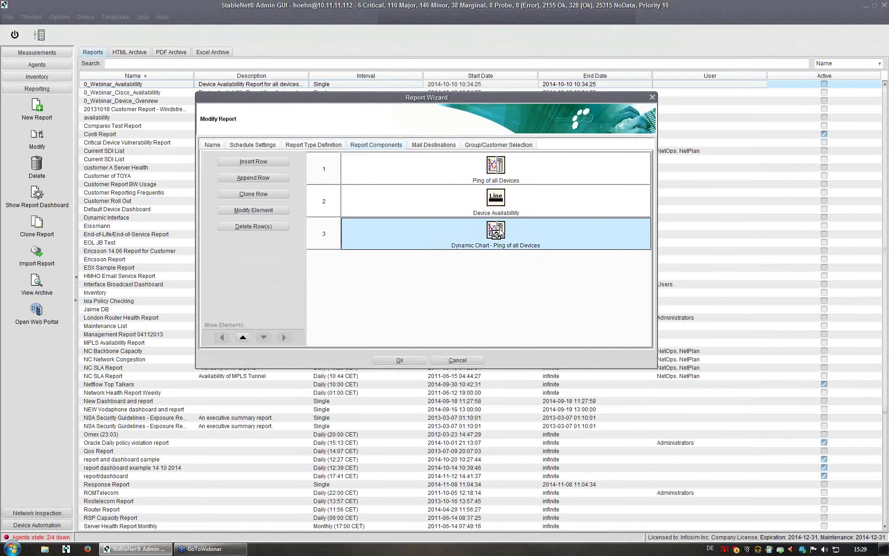
{"action": "left_click", "coordinate": [644, 401]}
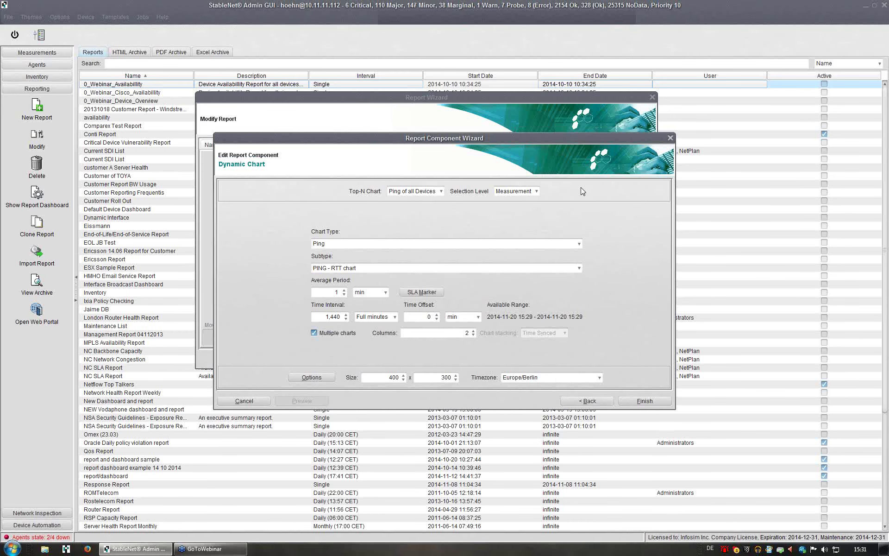
{"action": "left_click_drag", "start_coordinate": [561, 140], "coordinate": [542, 189]}
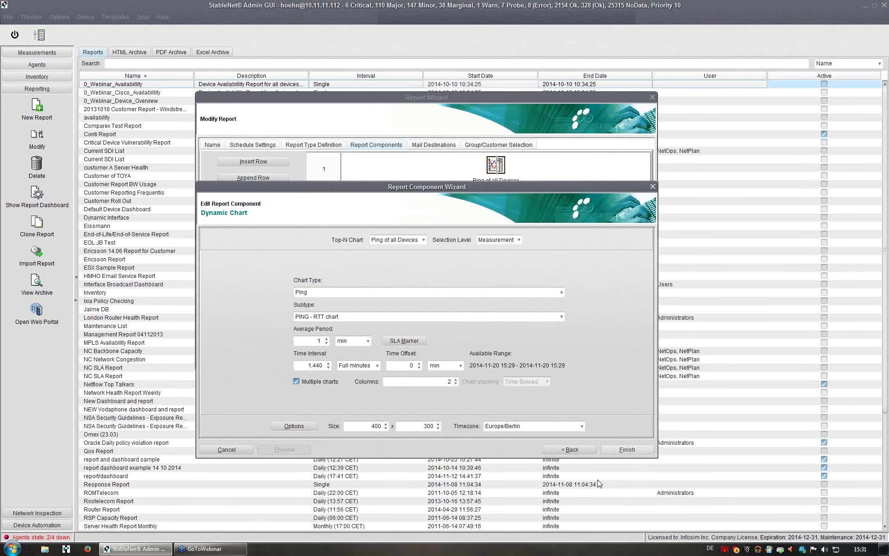
{"action": "left_click", "coordinate": [631, 450]}
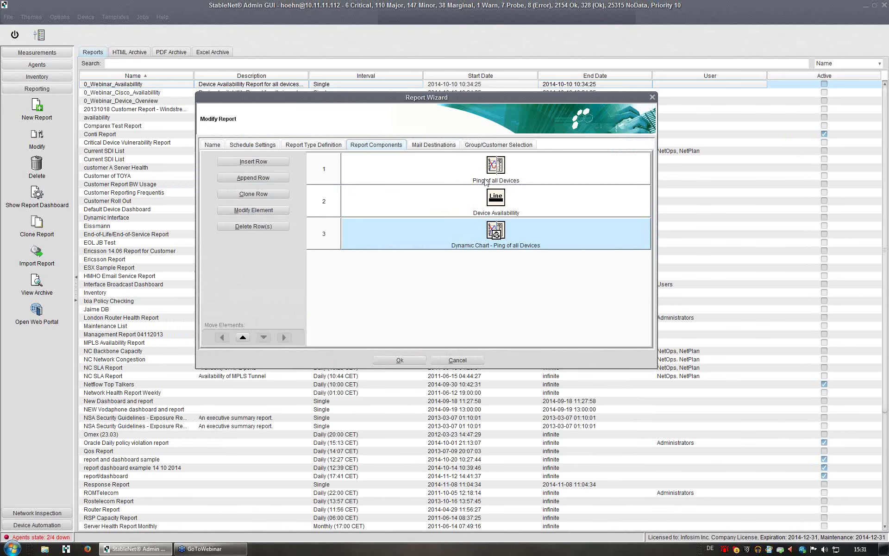
Step: Reopen the report's third component, change its type to Dynamic Top-N Chart, and bring up the settings for that type
{"action": "double_click", "coordinate": [504, 233]}
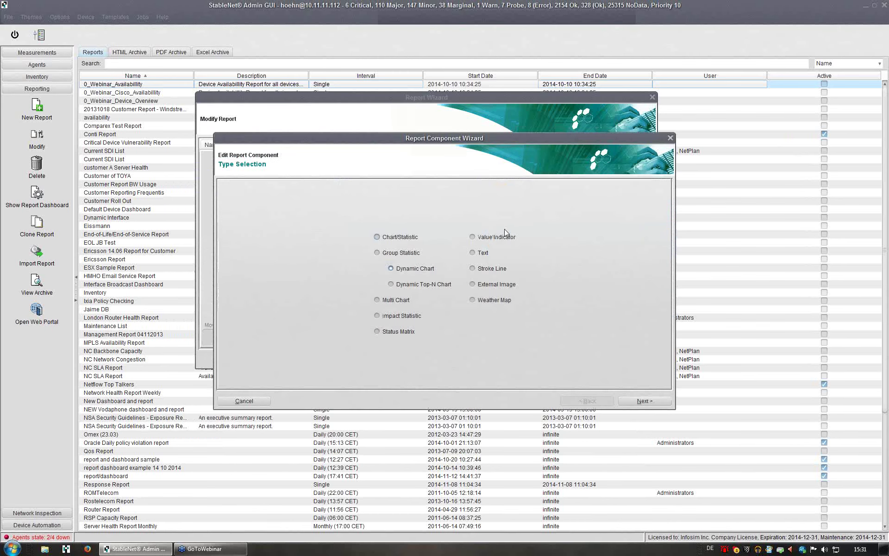
{"action": "mouse_move", "coordinate": [432, 141]}
{"action": "left_mouse_down"}
{"action": "mouse_move", "coordinate": [404, 139]}
{"action": "mouse_move", "coordinate": [417, 141]}
{"action": "left_mouse_up"}
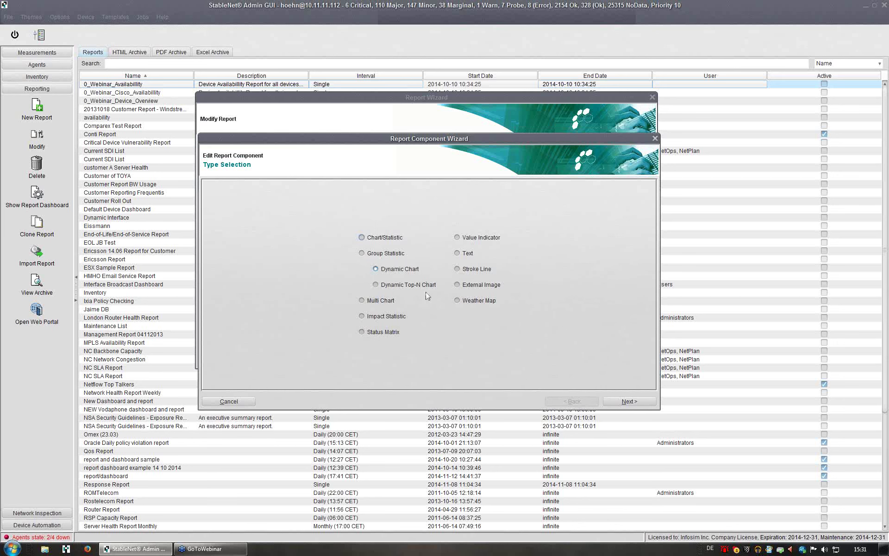
{"action": "left_click", "coordinate": [376, 284]}
{"action": "left_click", "coordinate": [624, 401]}
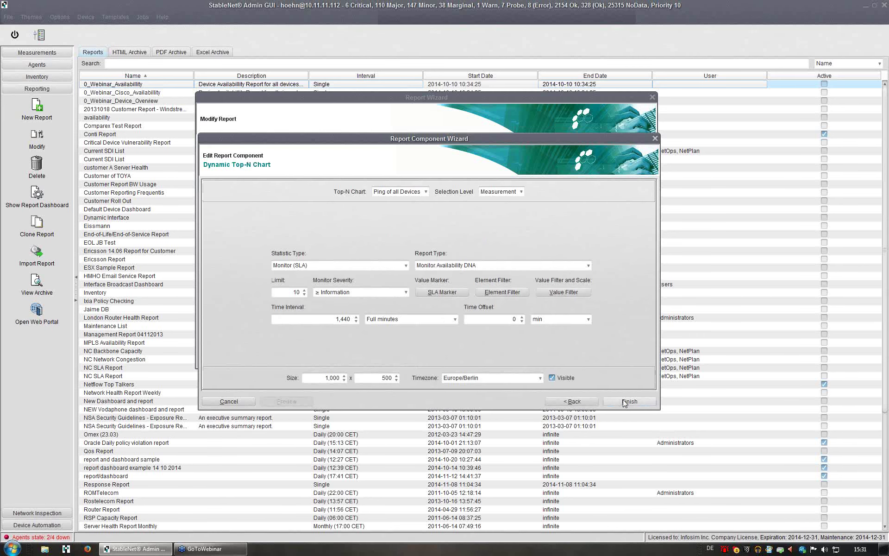